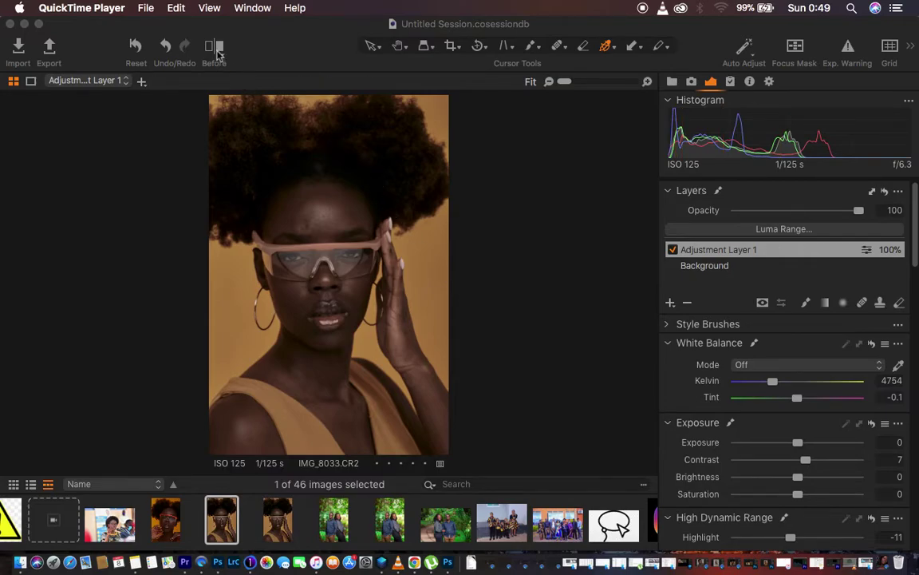
Step: Compare the edited portrait against the original with the before/after slider
click(196, 46)
key(y)
drag(328, 273, 152, 263)
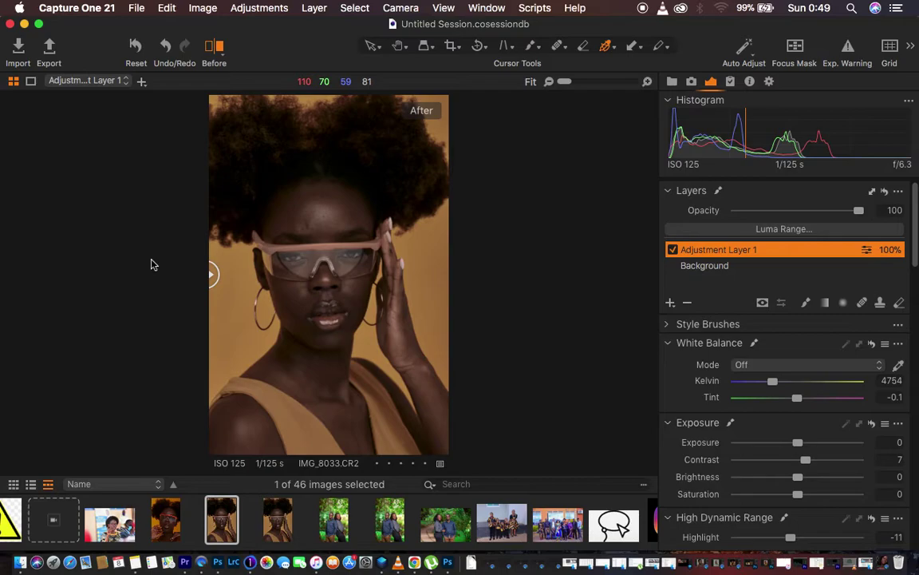
Step: Turn off the comparison and reset all adjustments and layers on IMG_8033.CR2
click(214, 50)
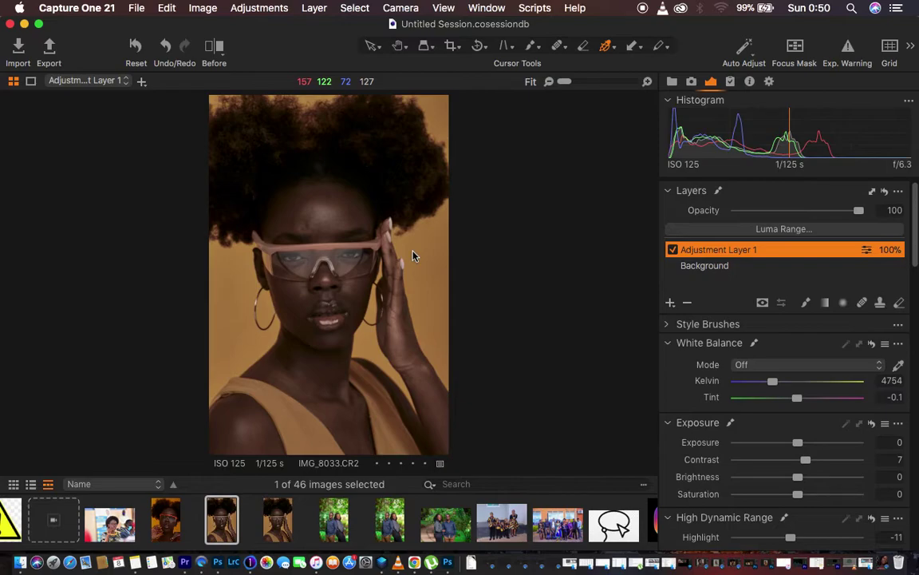
click(135, 49)
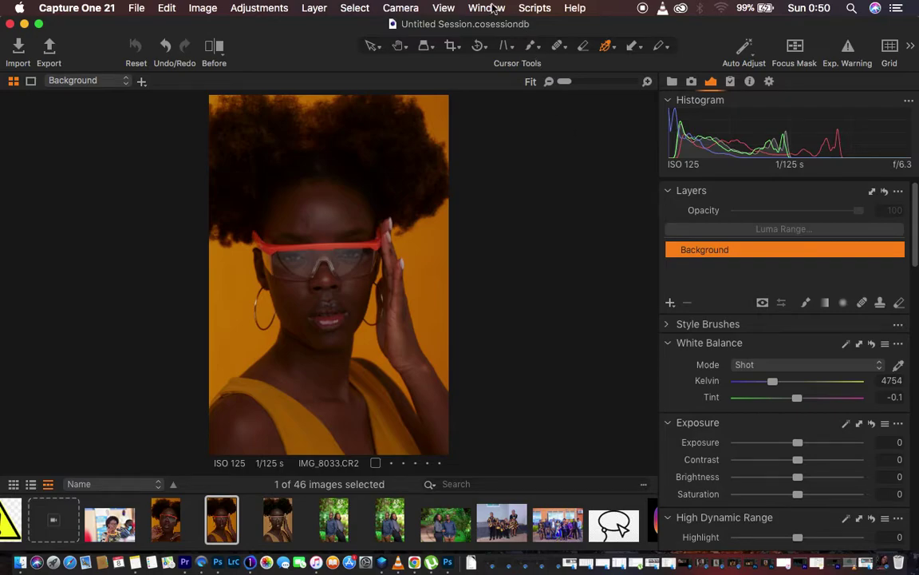
click(484, 8)
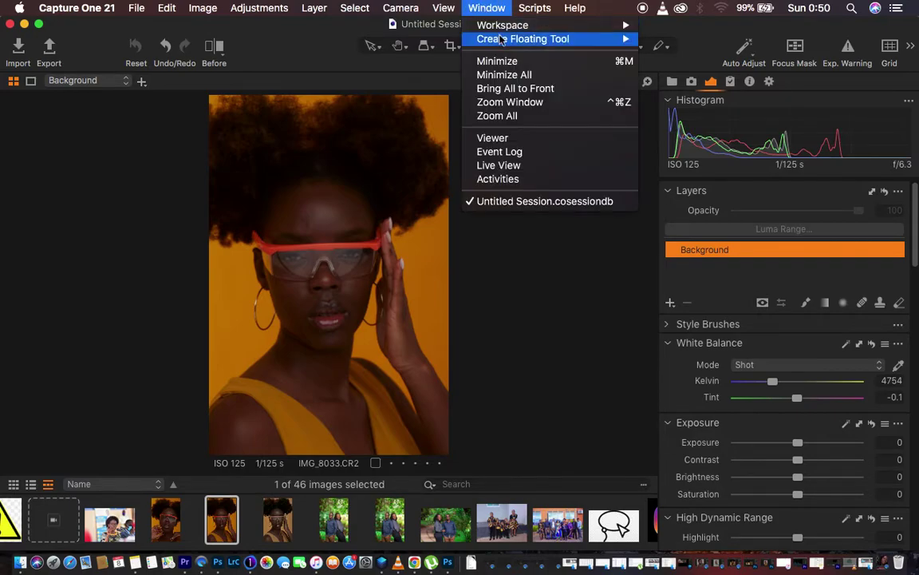
Step: Switch the workspace layout to Migration via Window > Workspace
mouse_move(559, 25)
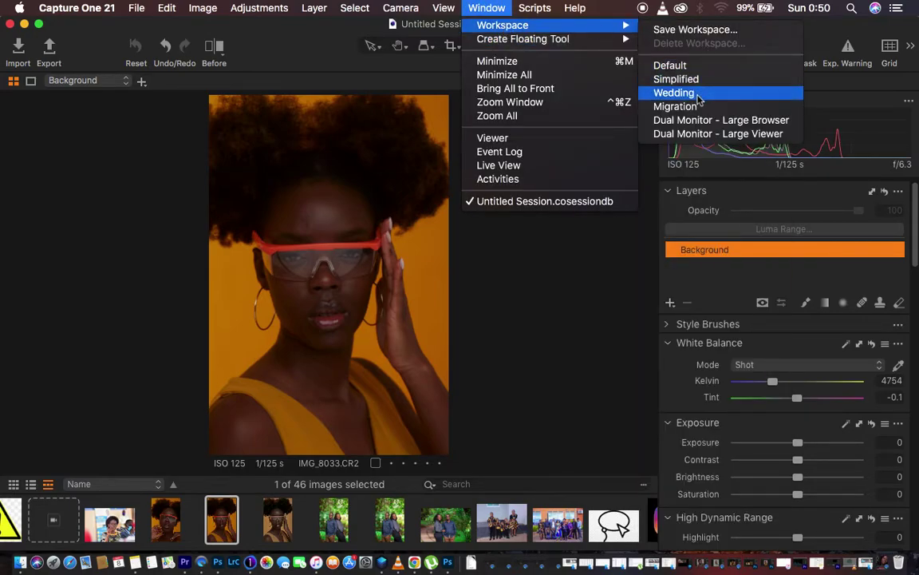
click(685, 106)
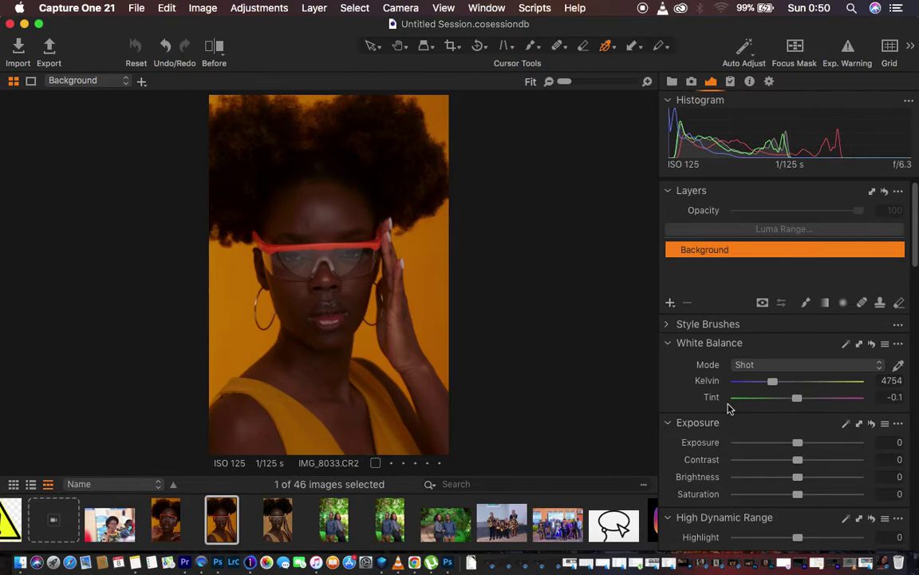
Step: Set HDR highlights -64, whites -35, blacks -8, and the Levels black point to 4
scroll(801, 471, down, 3)
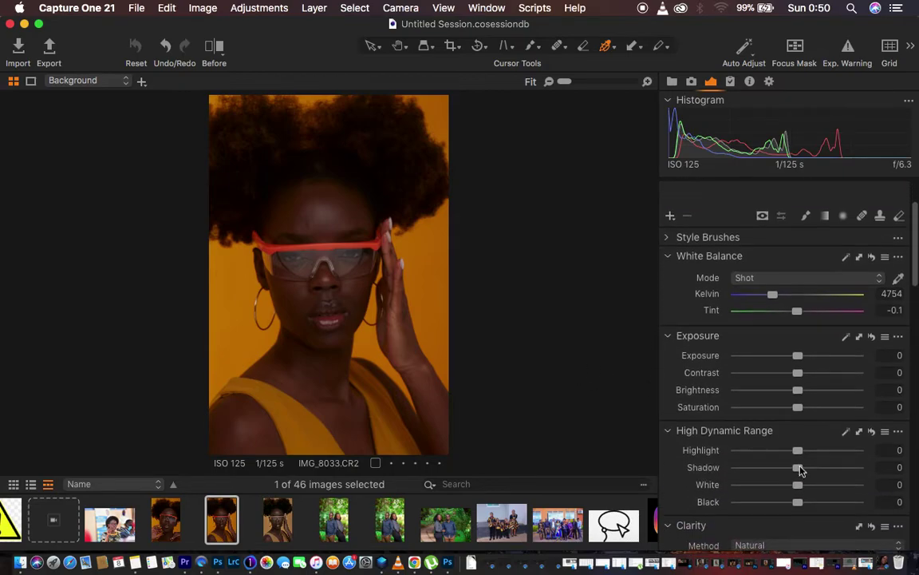
drag(798, 449, 777, 485)
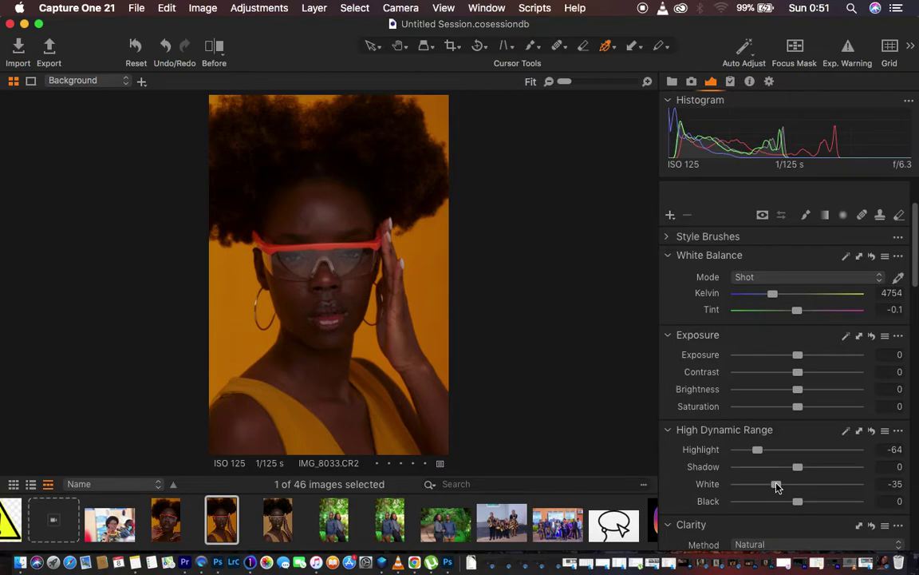
drag(798, 500, 793, 501)
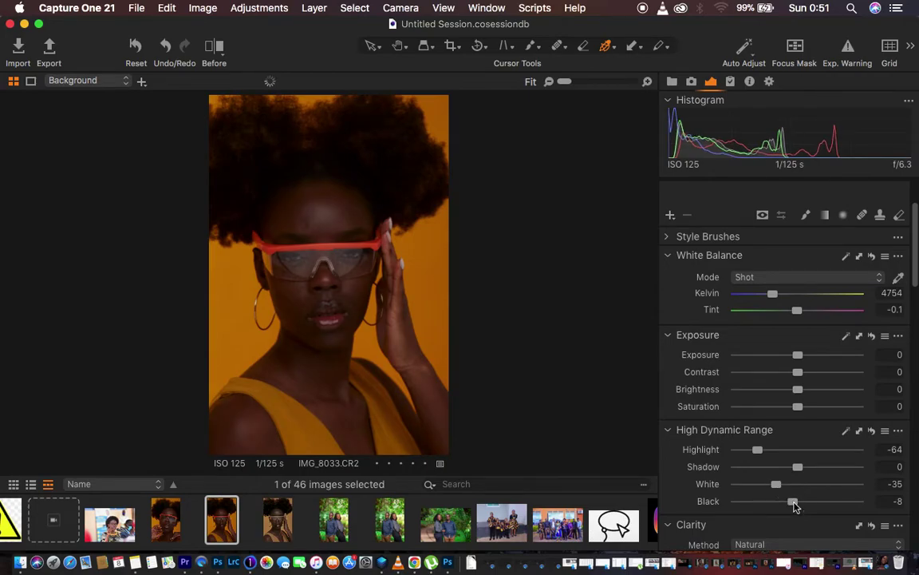
scroll(806, 478, down, 10)
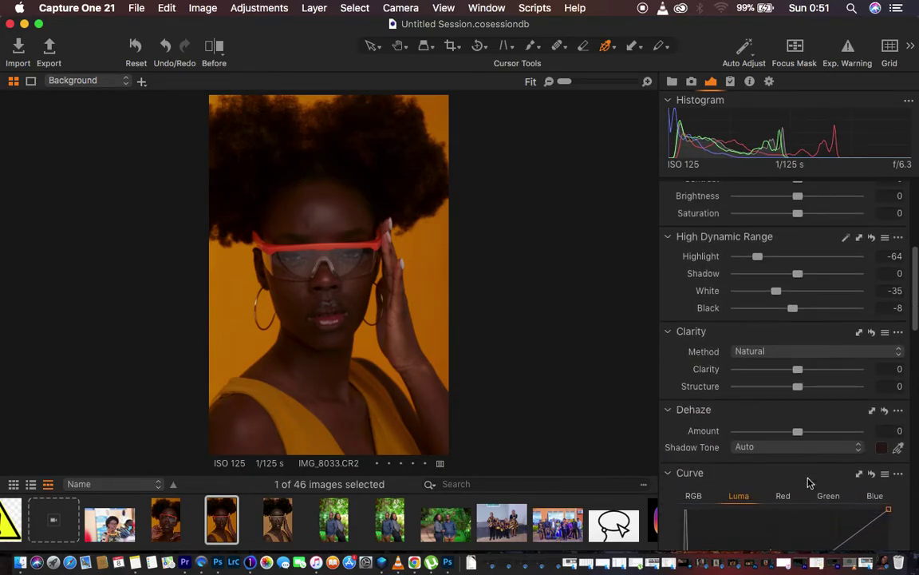
scroll(808, 483, down, 10)
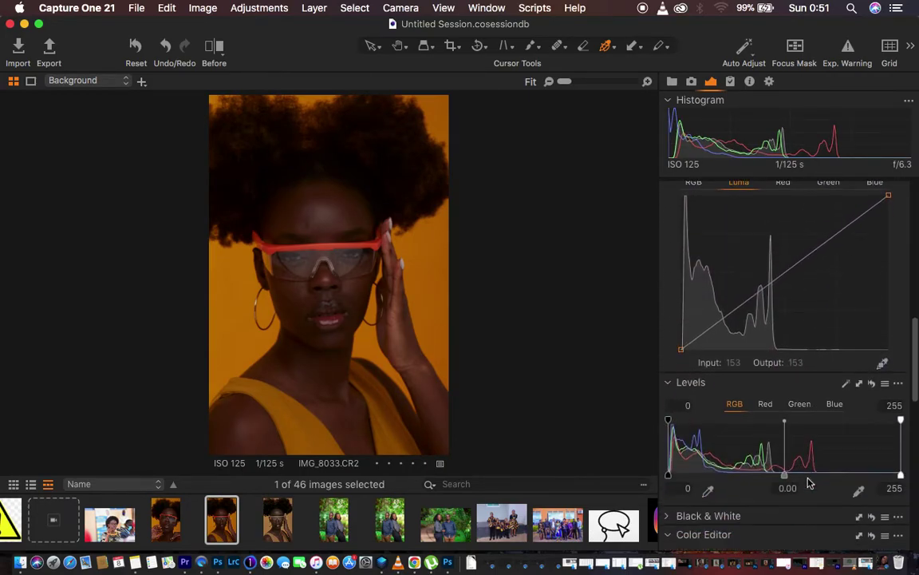
drag(669, 475, 673, 481)
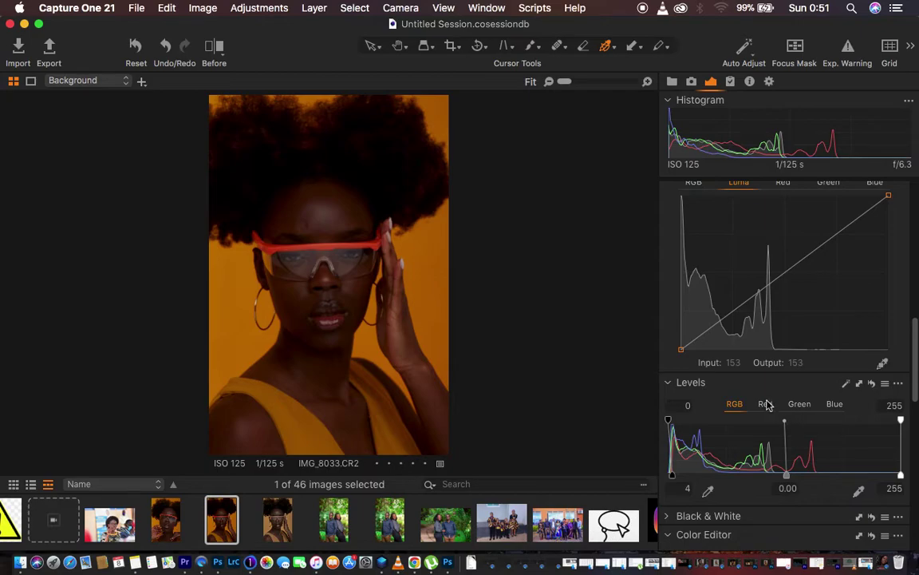
Step: Lift HDR shadows to 13 and set exposure 0.17 with contrast 3
scroll(841, 459, up, 5)
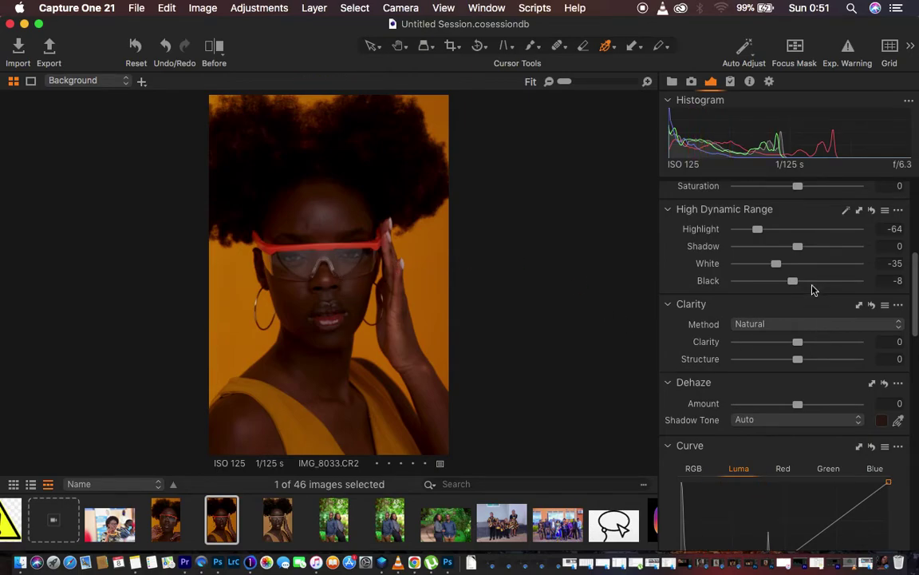
drag(803, 252, 810, 252)
scroll(809, 252, up, 5)
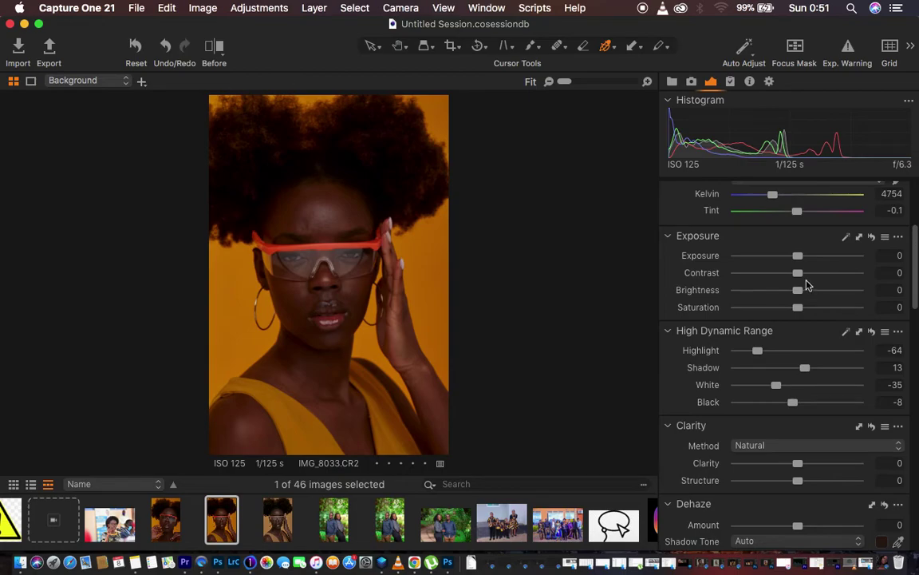
drag(798, 256, 802, 277)
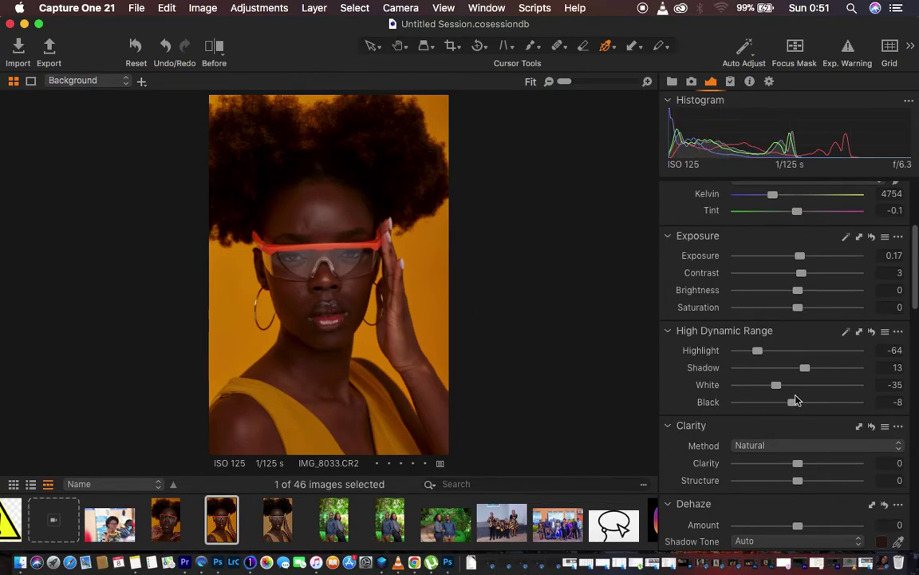
scroll(795, 400, up, 5)
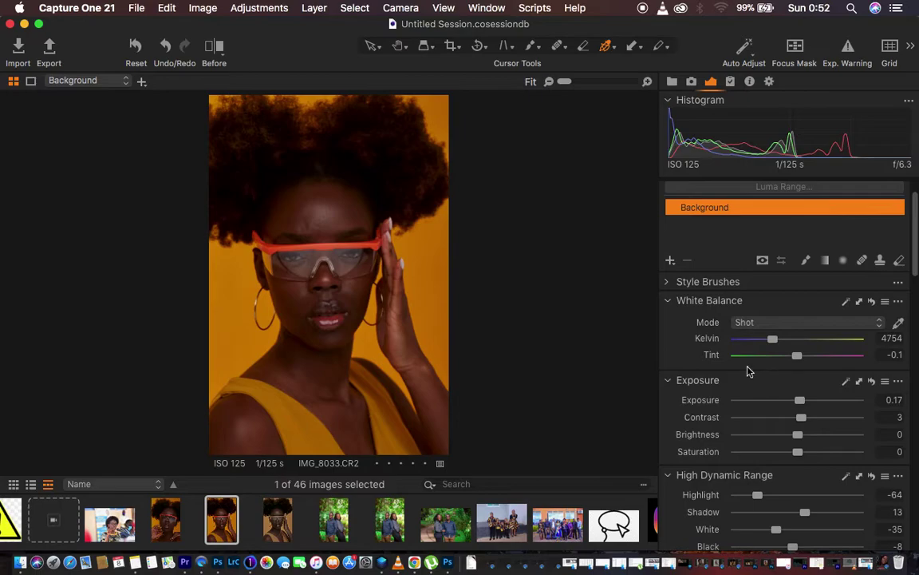
Step: Add Adjustment Layer 1 as a new filled adjustment layer above the Background
click(670, 262)
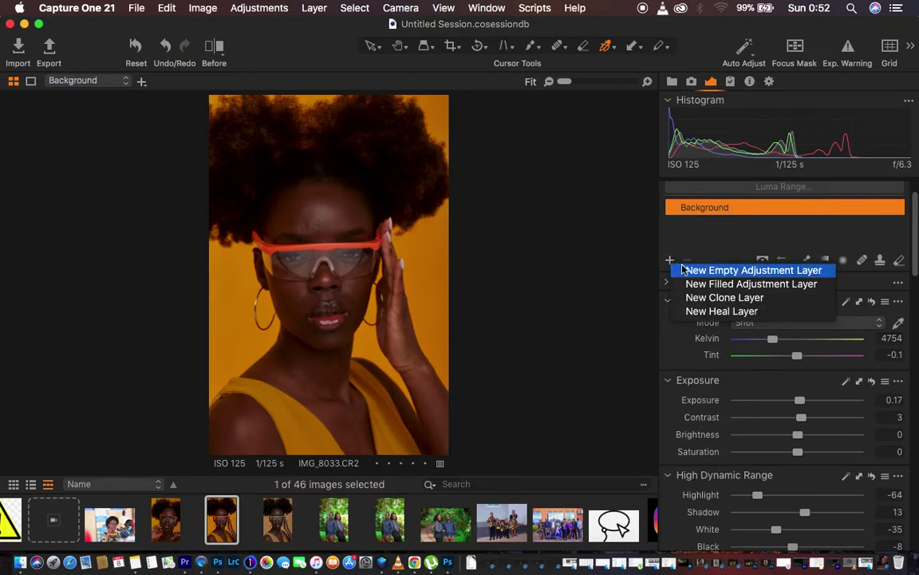
click(719, 286)
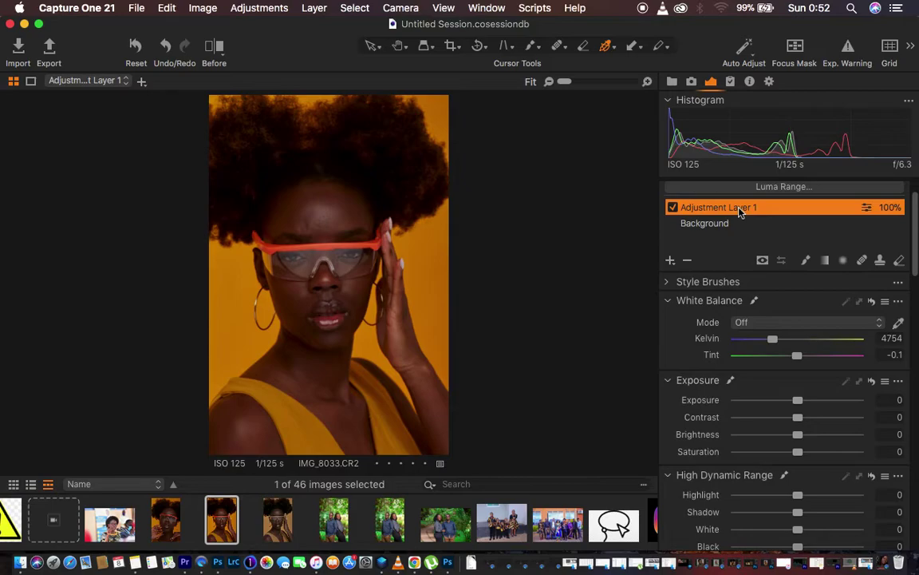
scroll(739, 210, up, 2)
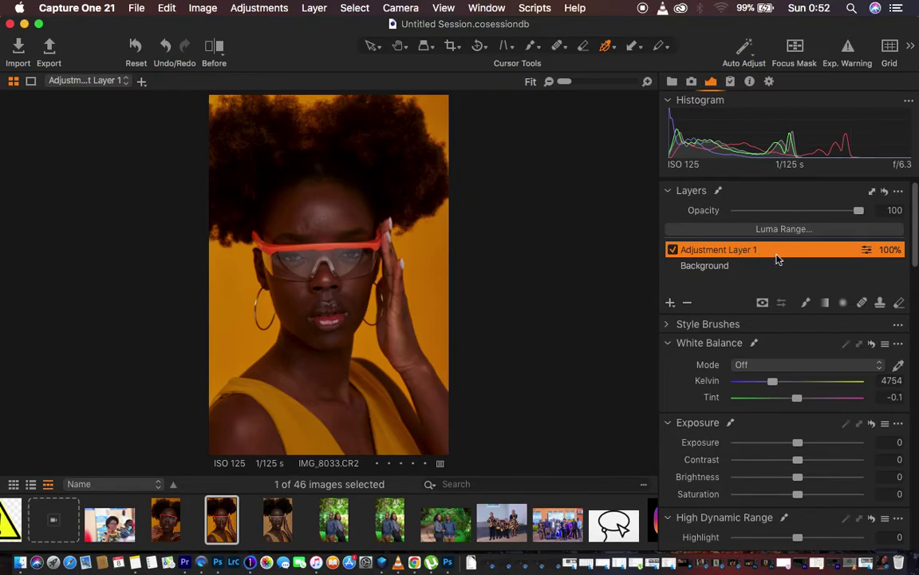
scroll(778, 257, down, 5)
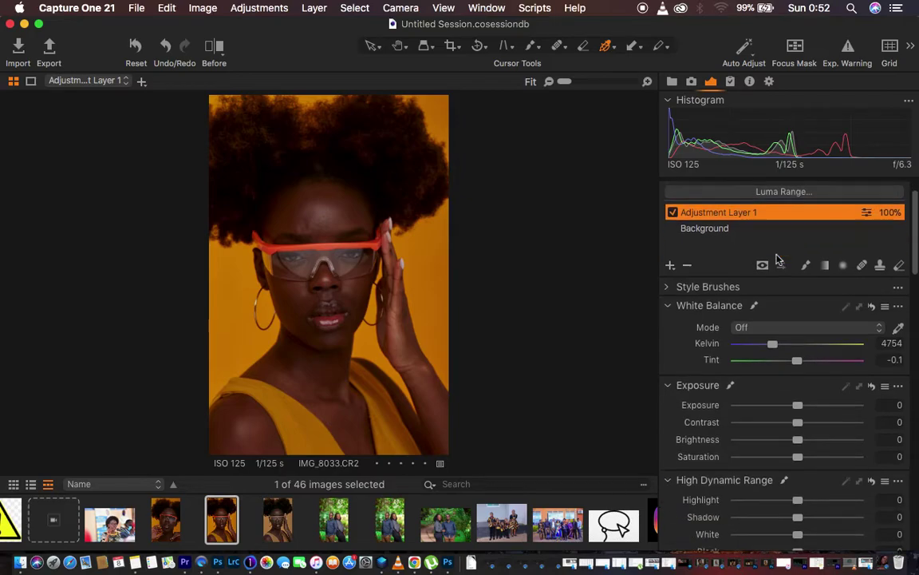
scroll(716, 237, up, 3)
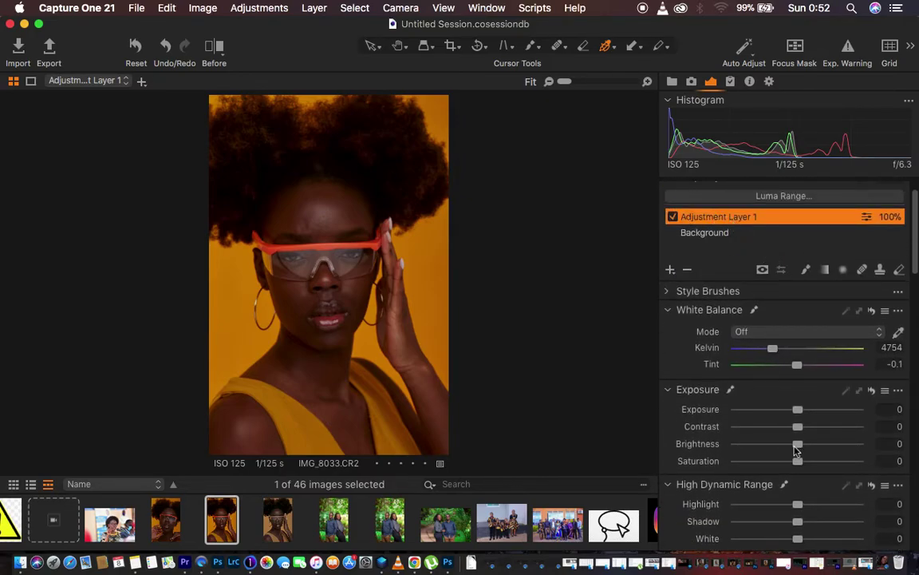
scroll(795, 451, down, 4)
scroll(794, 452, down, 9)
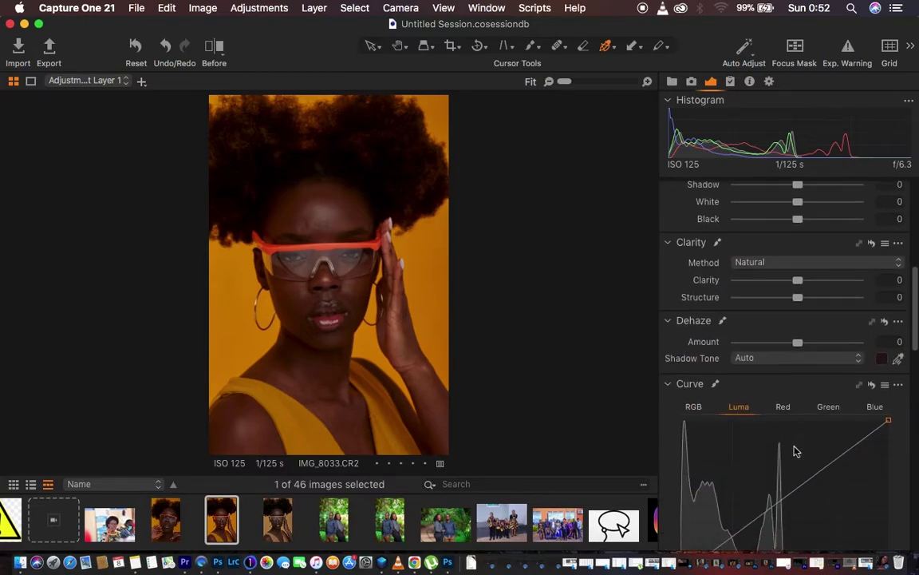
scroll(795, 452, down, 9)
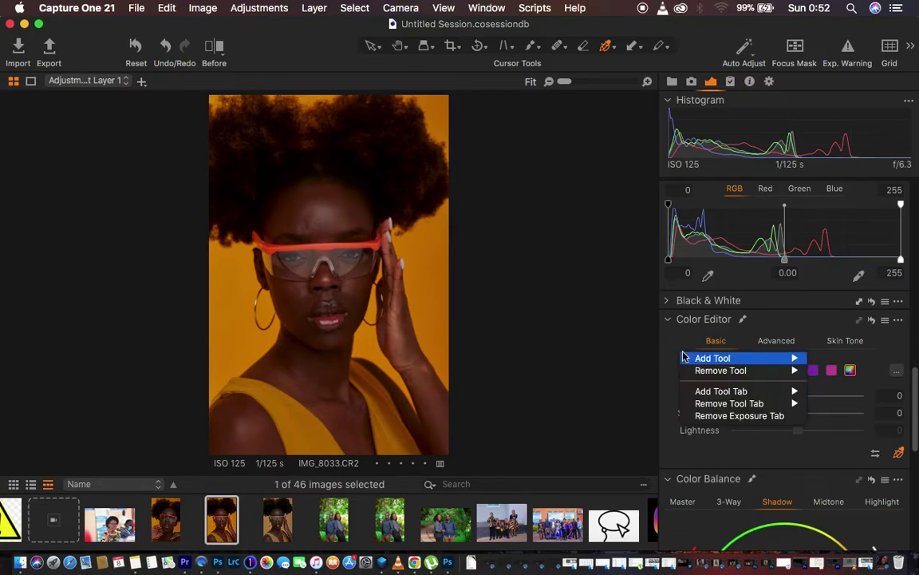
Step: Close the tool context menu and switch the Color Editor to its Skin Tone tab
mouse_move(709, 360)
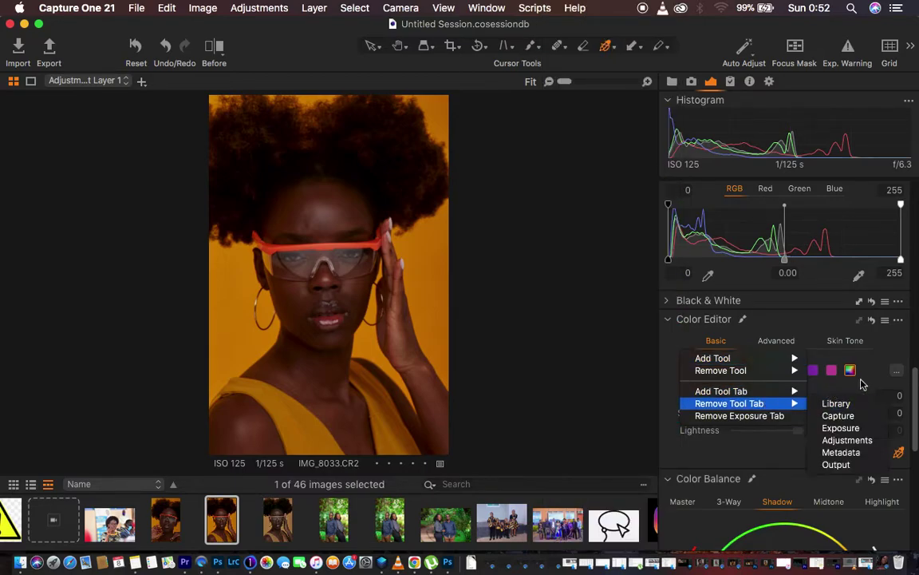
click(900, 342)
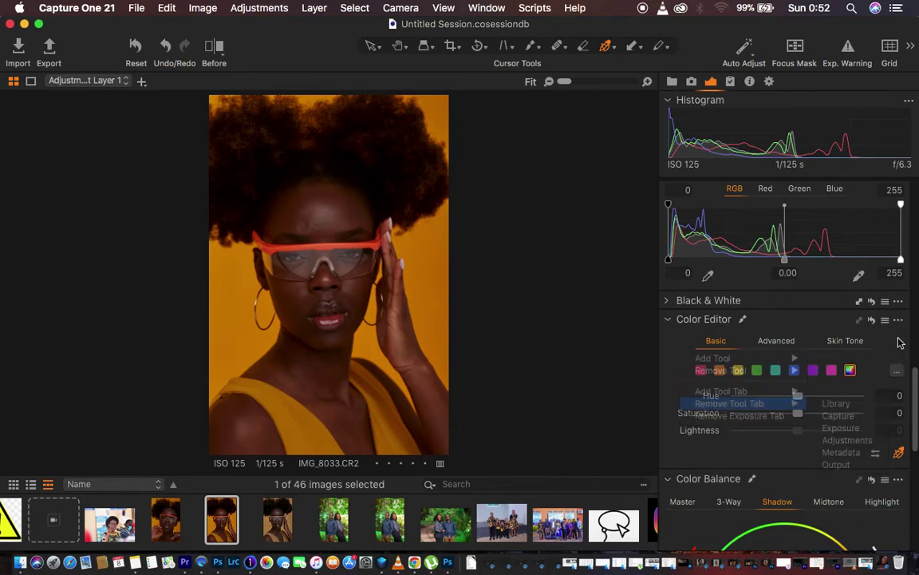
click(840, 342)
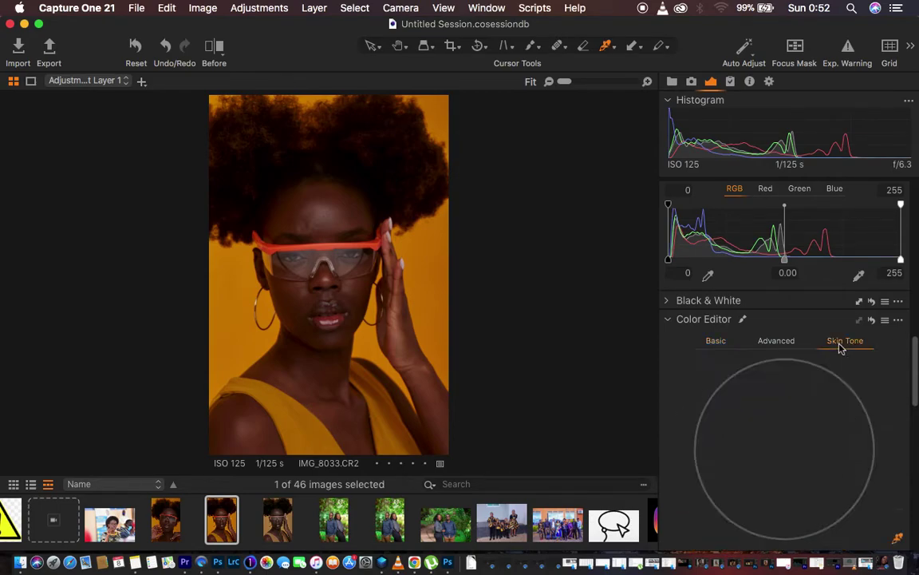
scroll(886, 423, down, 2)
scroll(886, 423, down, 1)
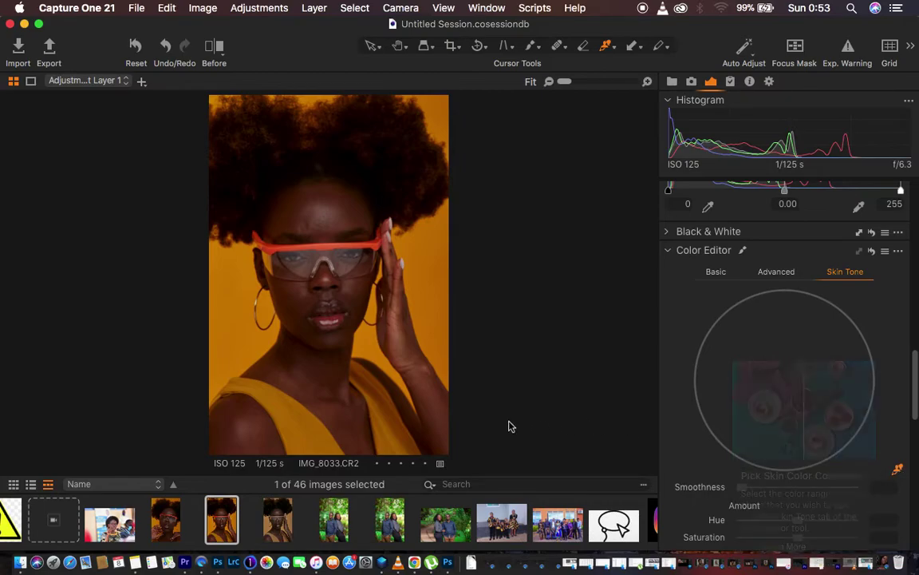
key(super+equal)
key(super+equal)
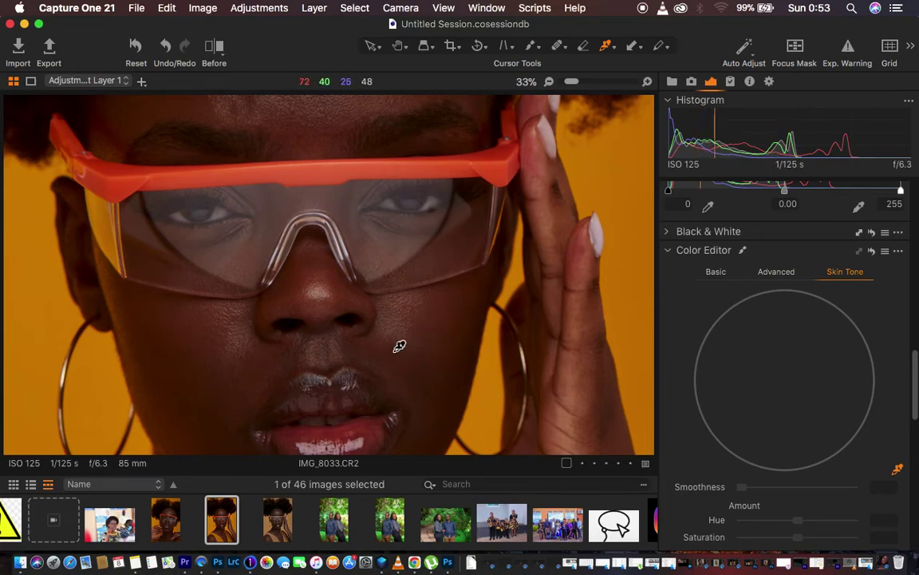
Step: Sample the woman's facial skin as the Skin Tone range, then fit the photo to view
click(422, 390)
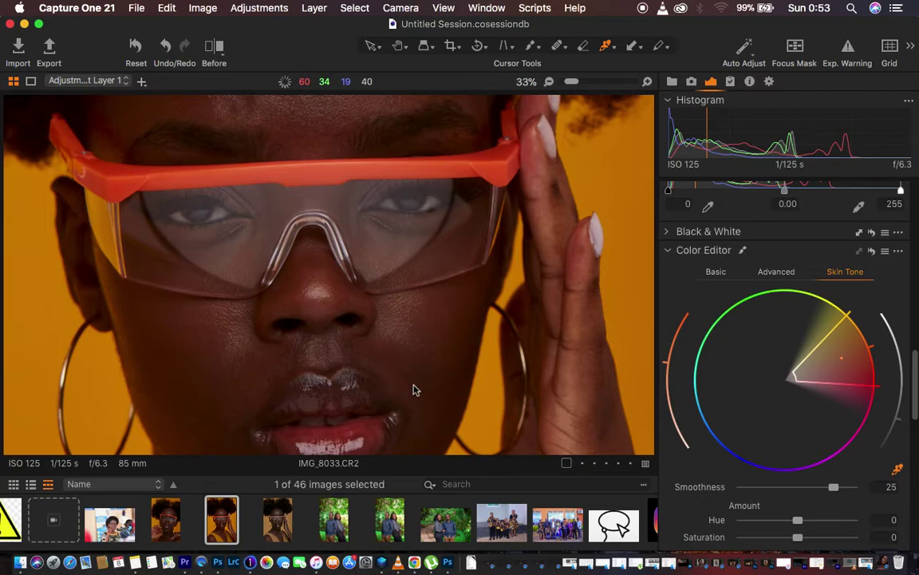
key(super+0)
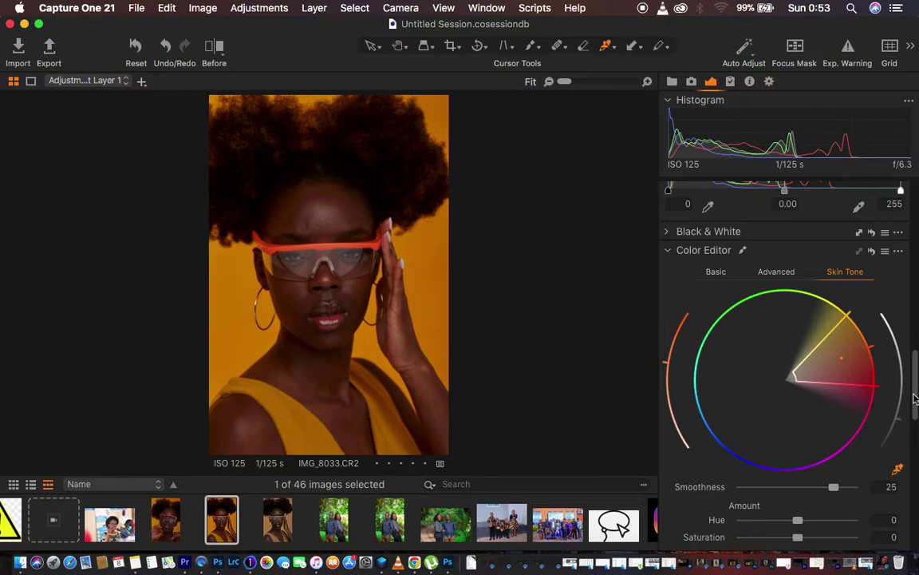
drag(914, 384, 909, 437)
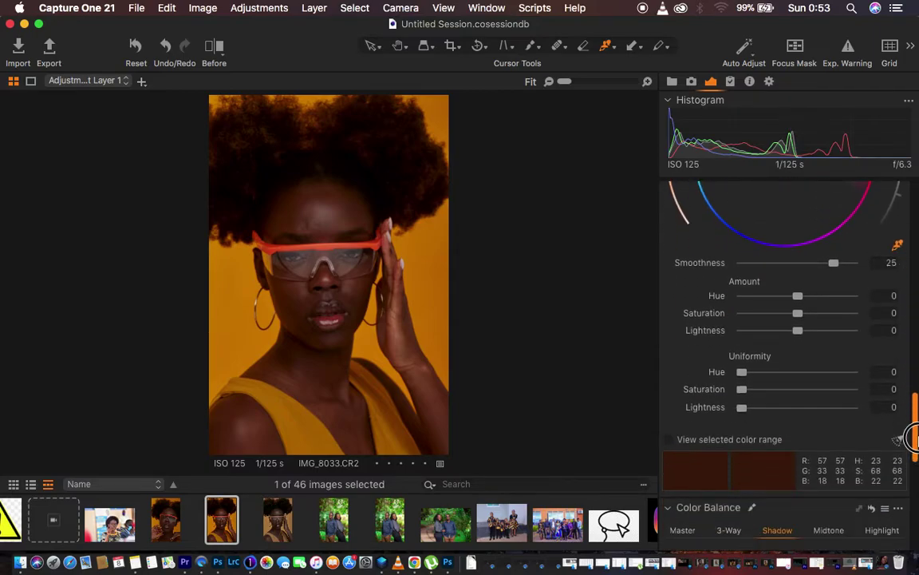
Step: Display the selected skin colour range and narrow the Skin Tone wedge's hue span
click(672, 441)
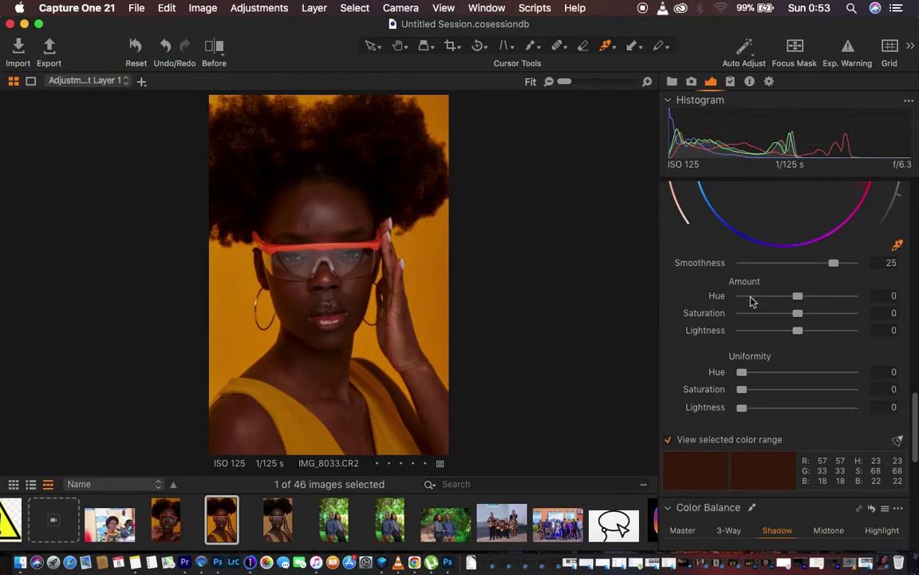
scroll(739, 308, up, 4)
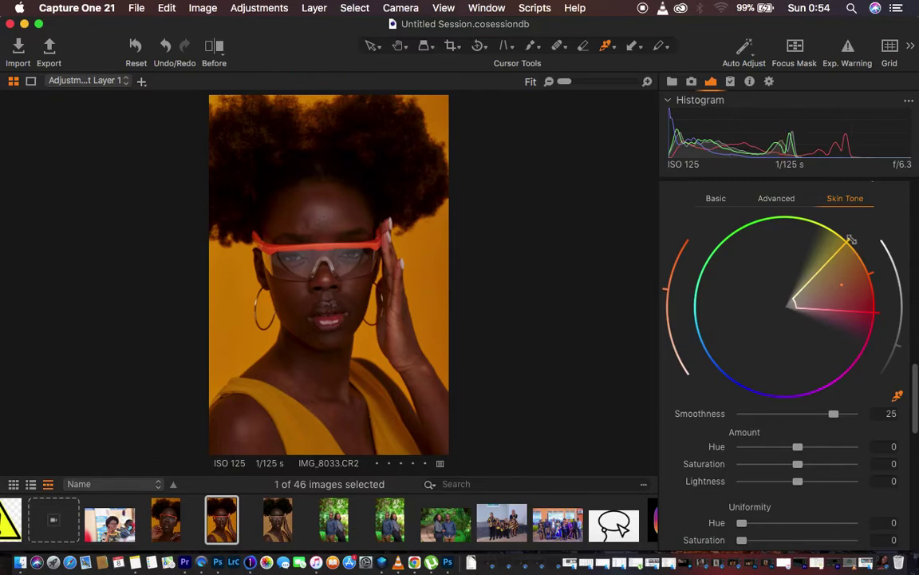
drag(852, 239, 874, 270)
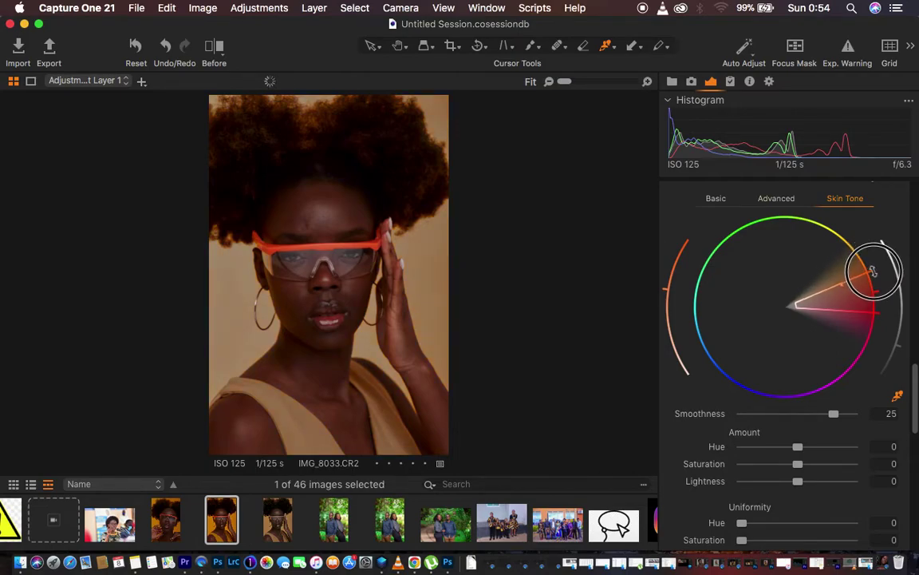
drag(874, 272, 873, 271)
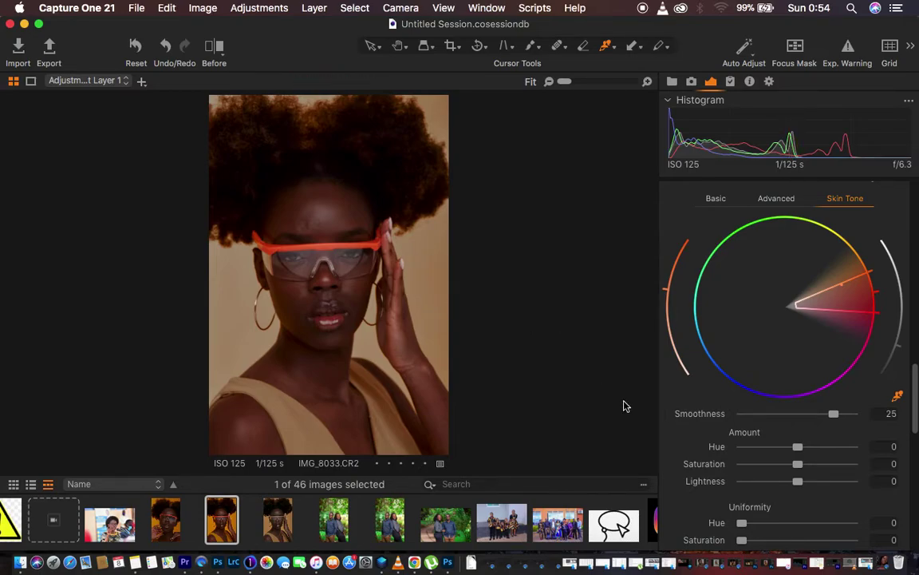
scroll(846, 464, down, 3)
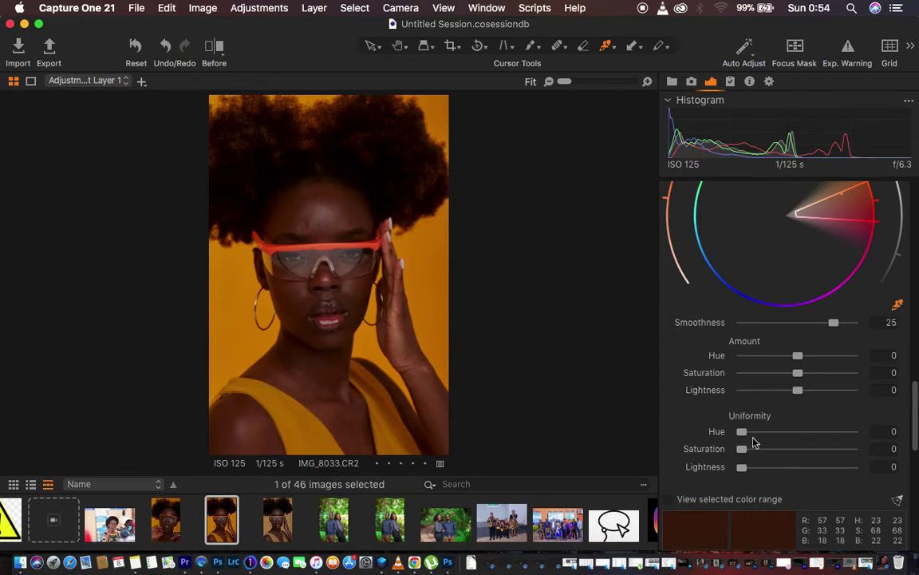
Step: Set Uniformity hue 70, saturation 69.6, and Amount saturation -16.3, lightness -3, hue 0.4
drag(743, 433, 826, 454)
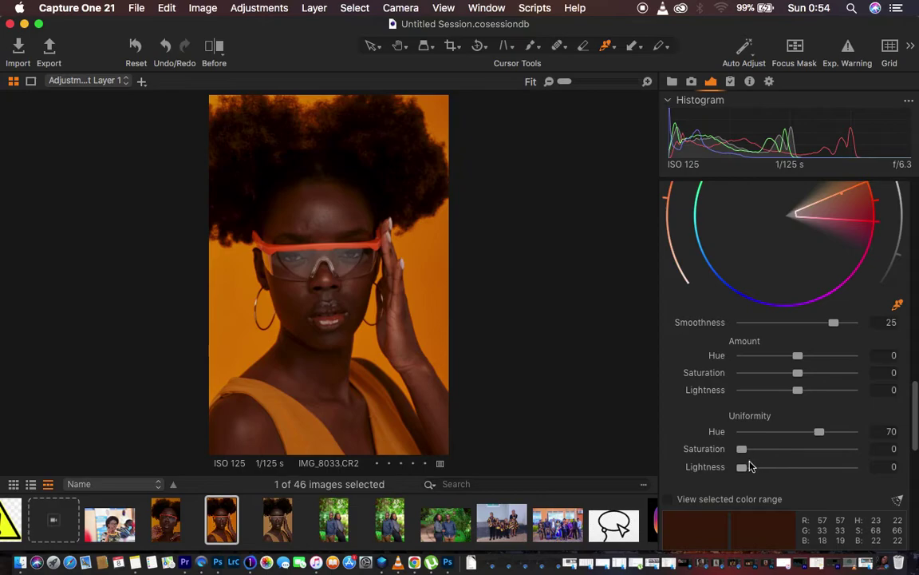
drag(747, 453, 825, 464)
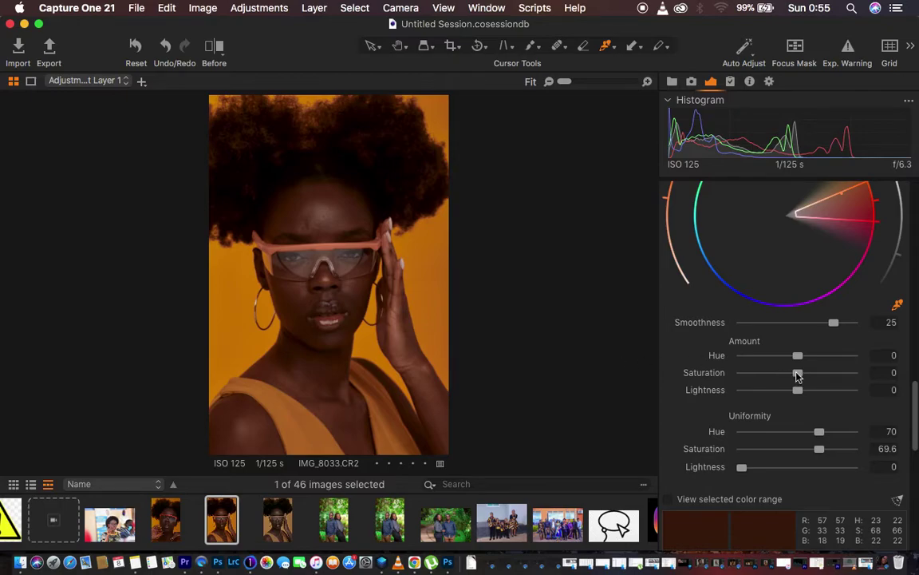
drag(798, 375, 768, 378)
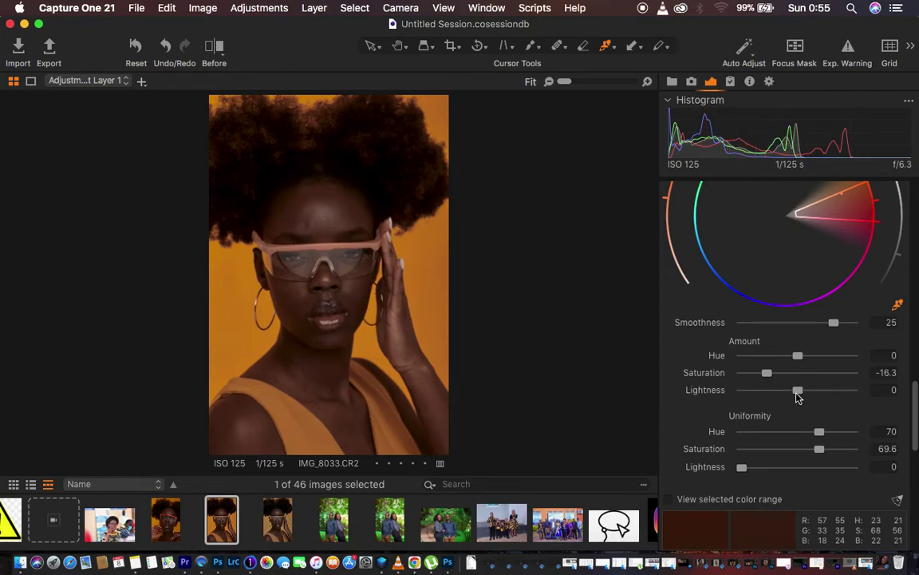
drag(798, 391, 782, 394)
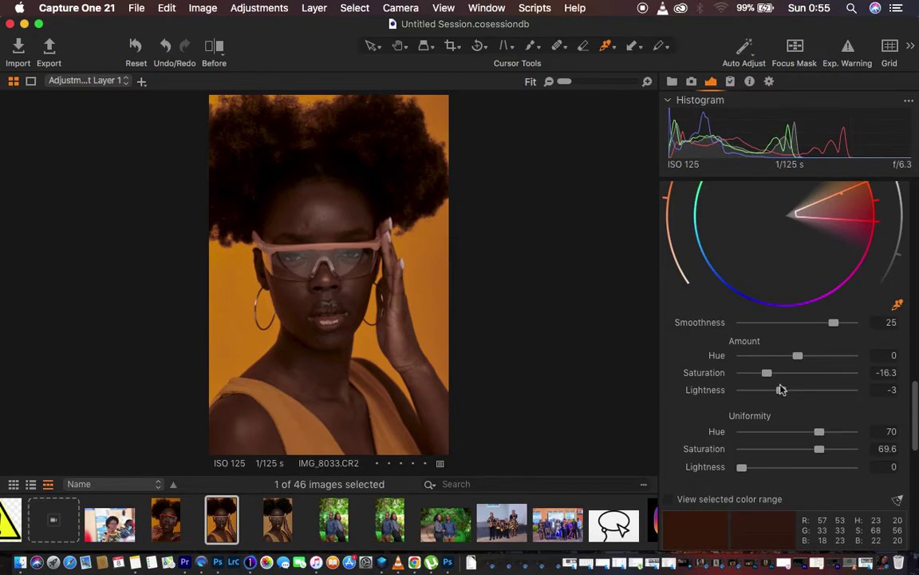
drag(799, 359, 803, 359)
scroll(778, 385, up, 3)
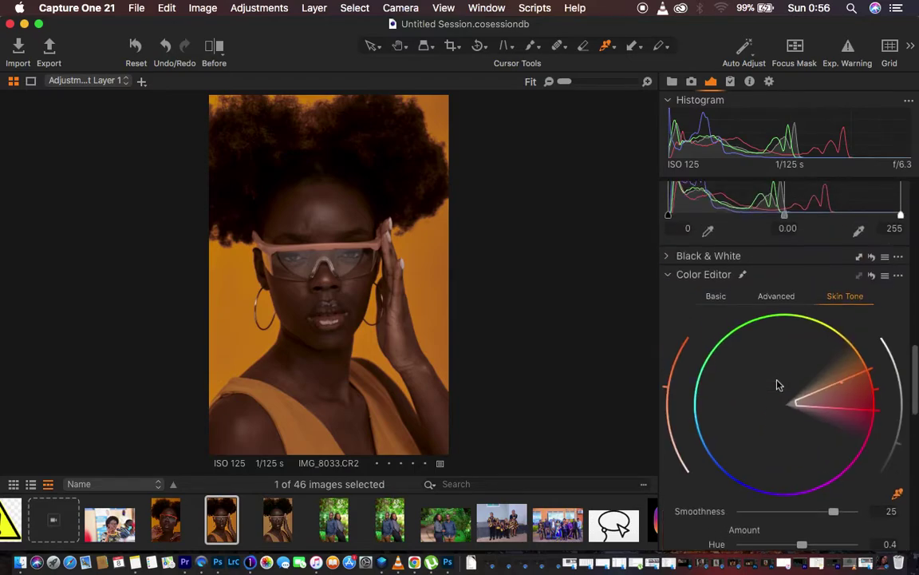
Step: In the Basic colour editor, select the orange range and slightly desaturate and darken it
click(716, 297)
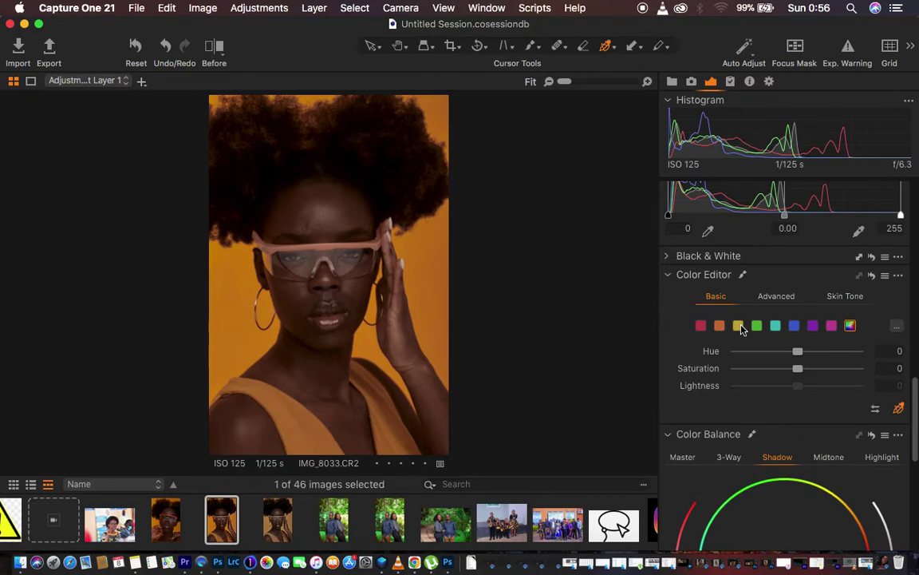
click(720, 325)
drag(799, 370, 796, 375)
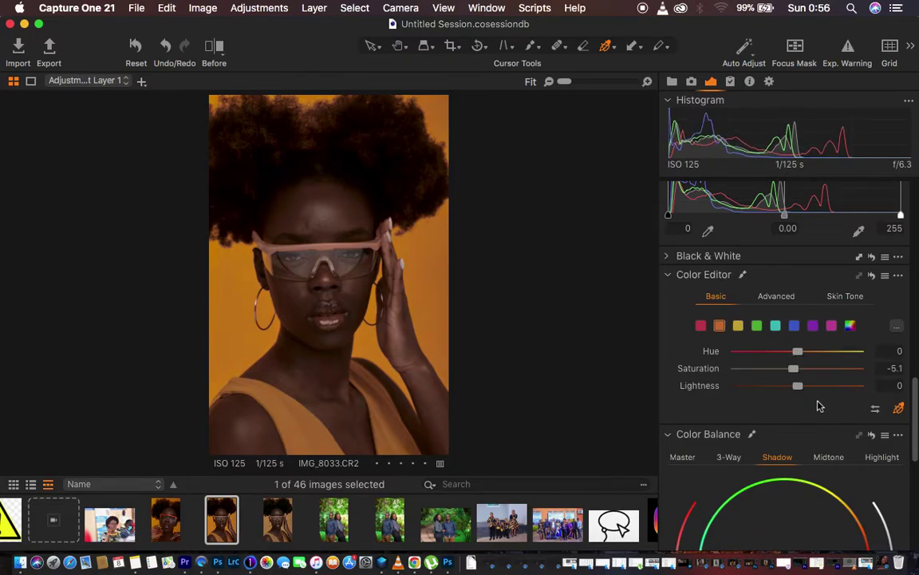
drag(798, 390, 792, 393)
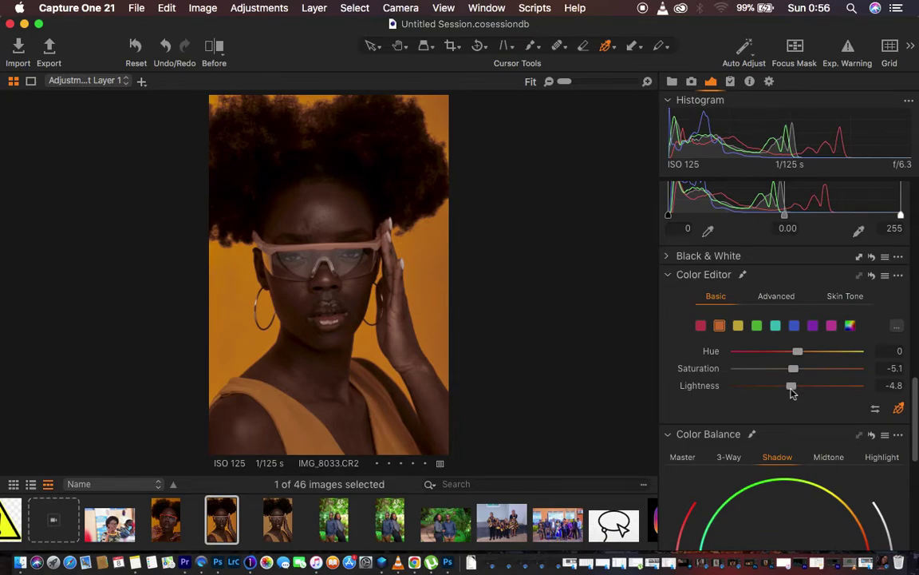
Step: Select the yellow range and set saturation -35.8 and lightness -5.2
click(739, 325)
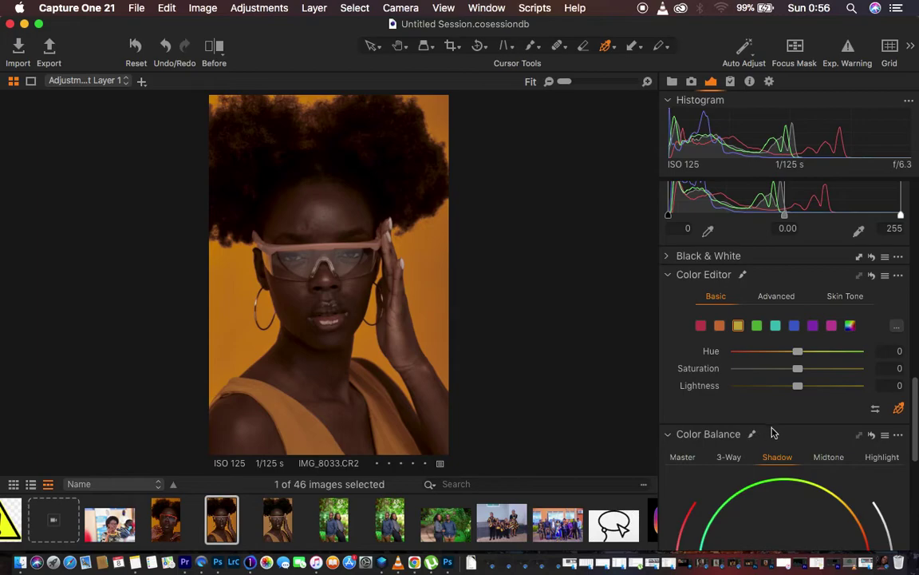
drag(796, 372, 770, 371)
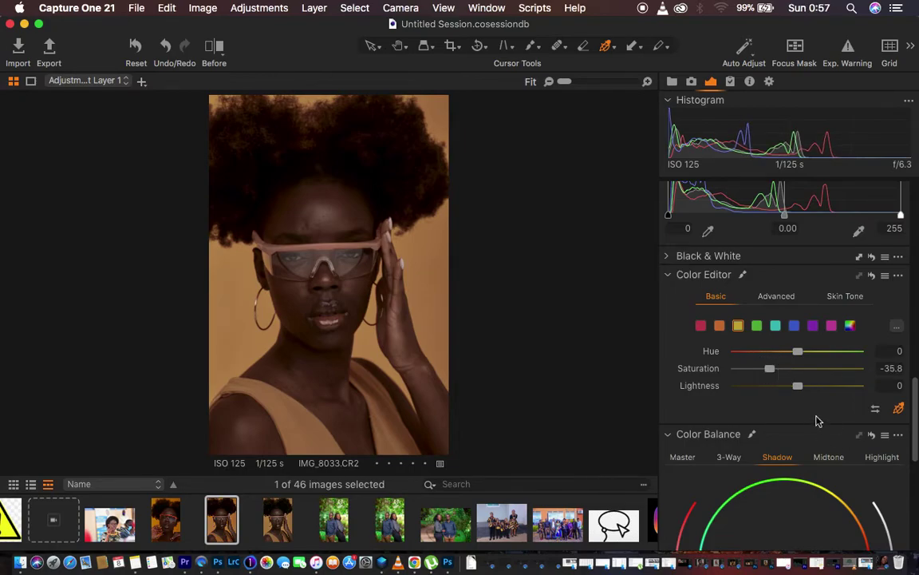
drag(798, 386, 794, 392)
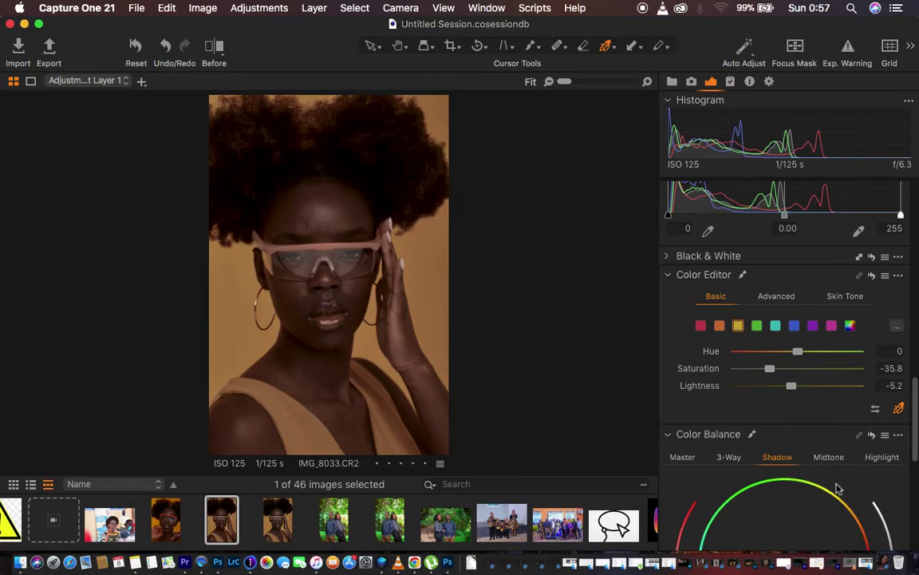
scroll(838, 489, down, 3)
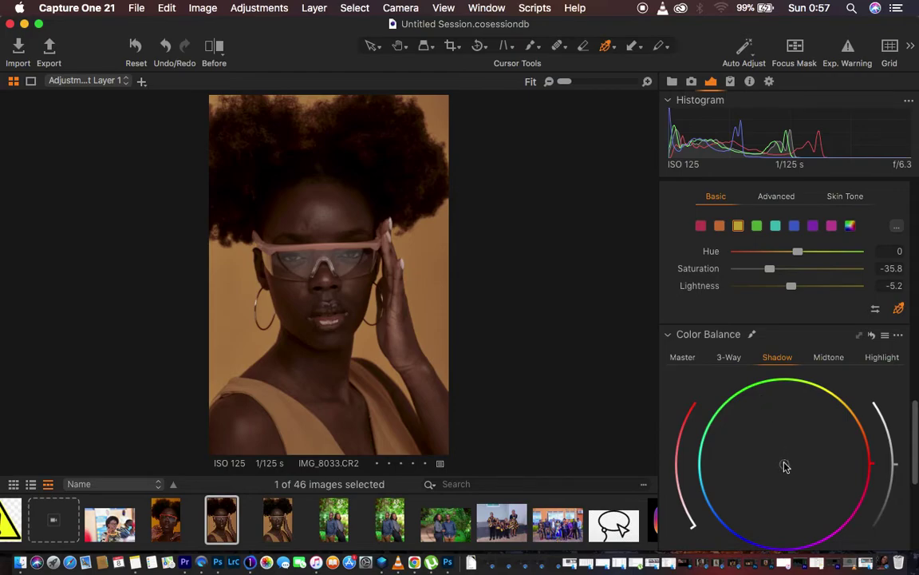
Step: Shift the Color Balance shadows toward cyan, then soften the shift so it stays subtle
drag(785, 468, 720, 471)
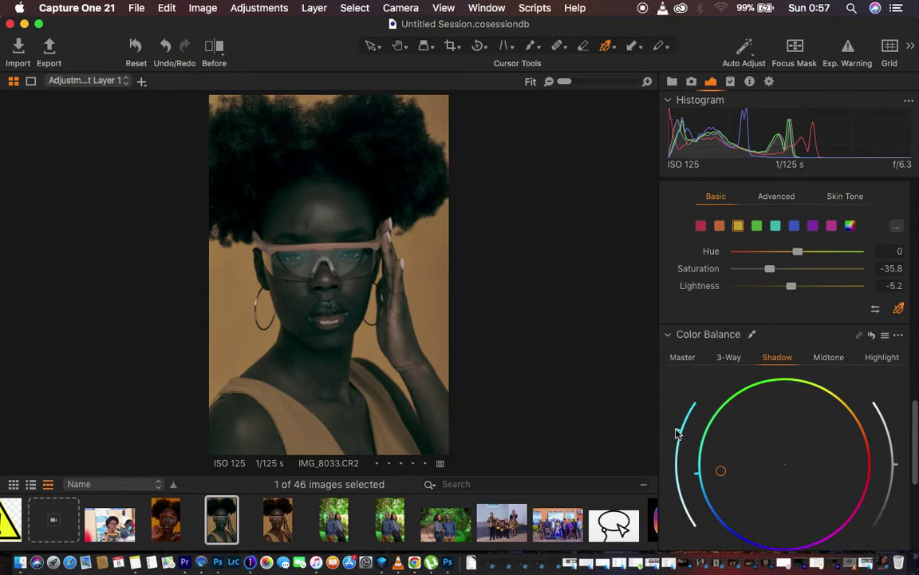
drag(675, 429, 685, 519)
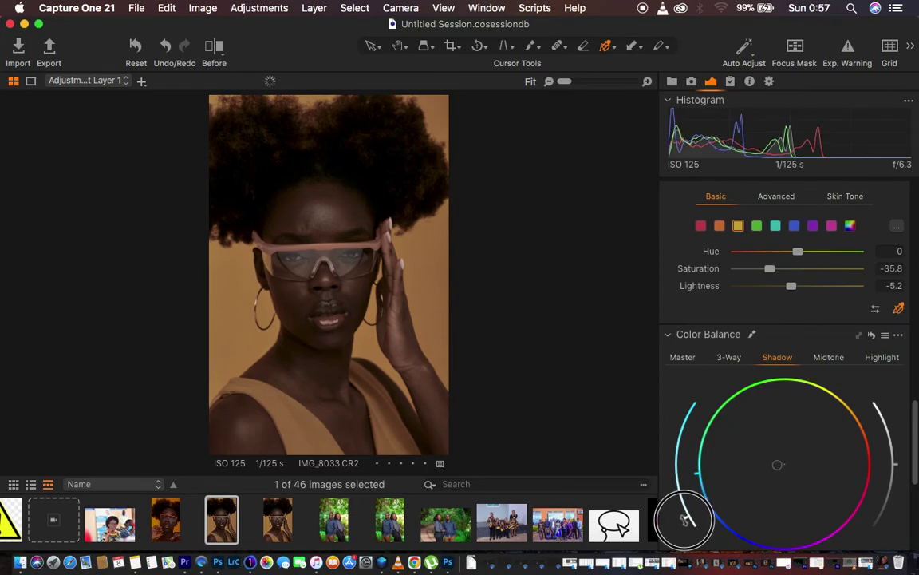
drag(684, 519, 686, 524)
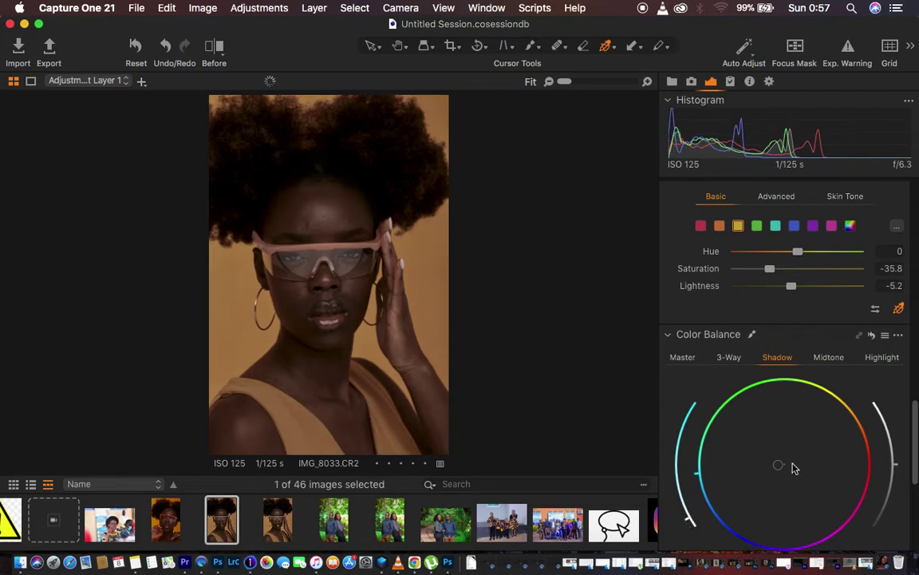
scroll(787, 423, up, 5)
scroll(787, 423, up, 15)
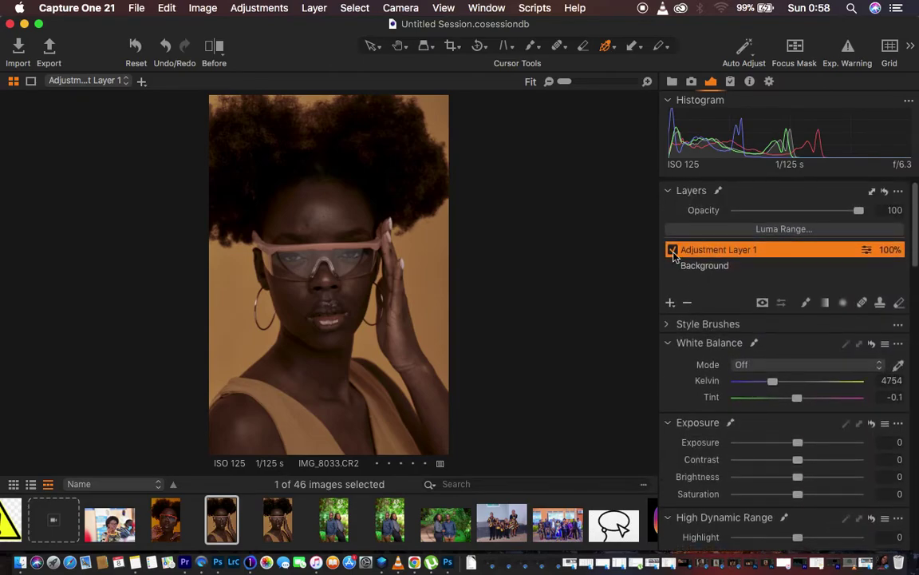
click(673, 252)
click(673, 251)
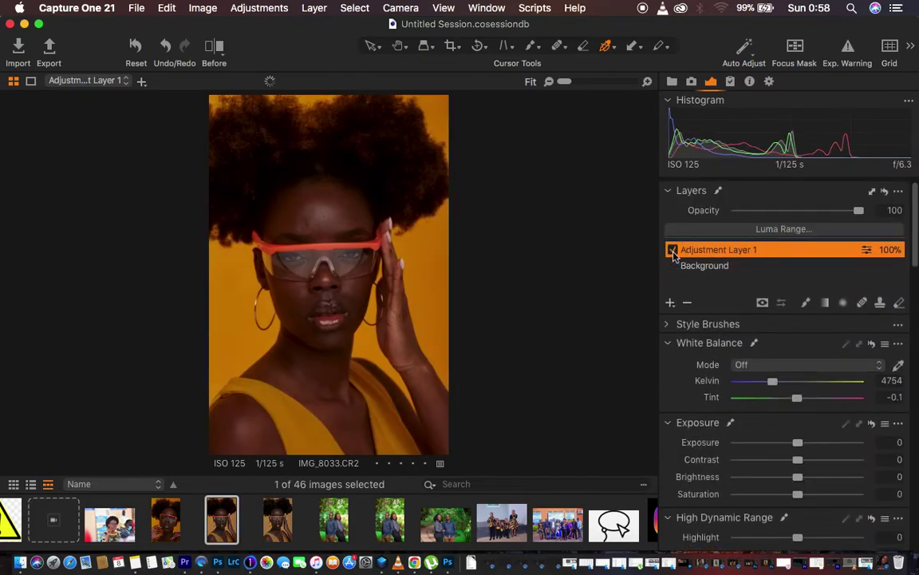
click(673, 250)
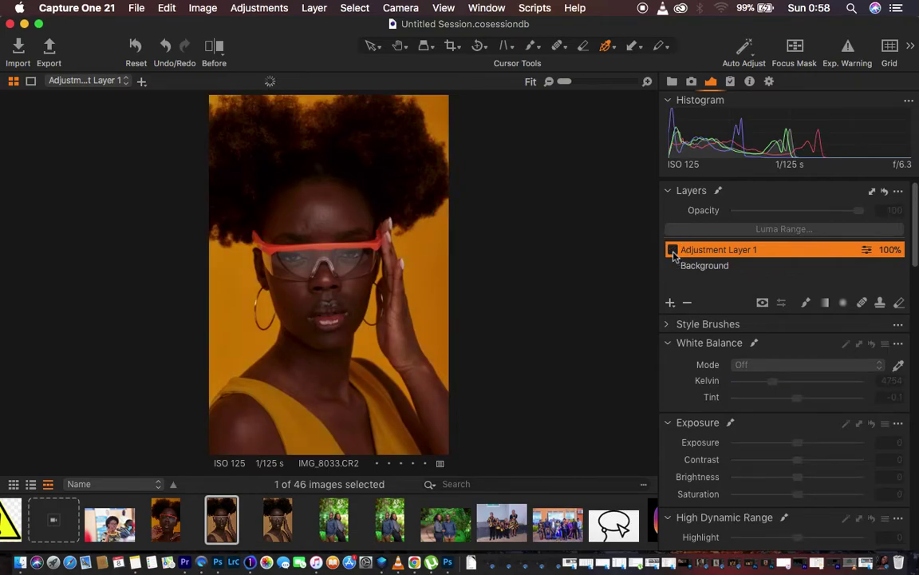
click(673, 251)
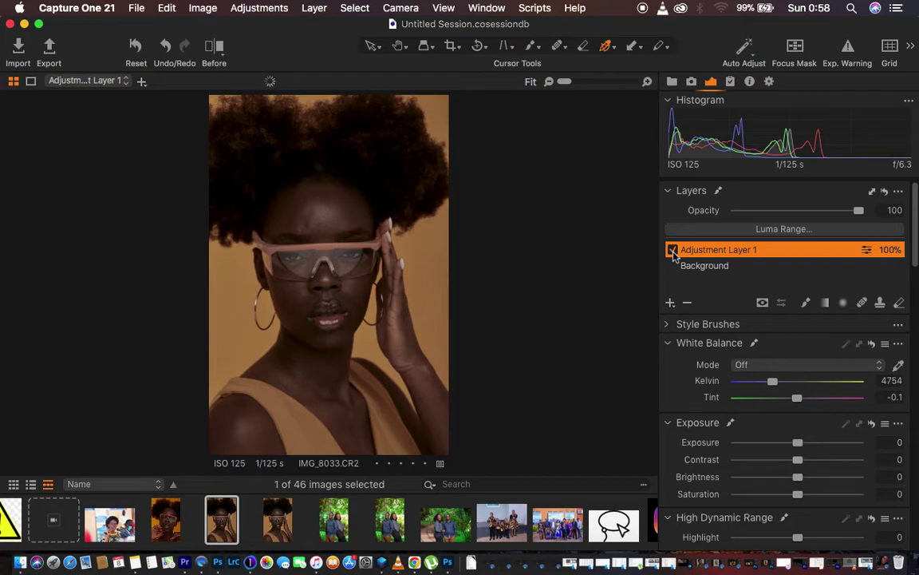
drag(841, 211, 832, 213)
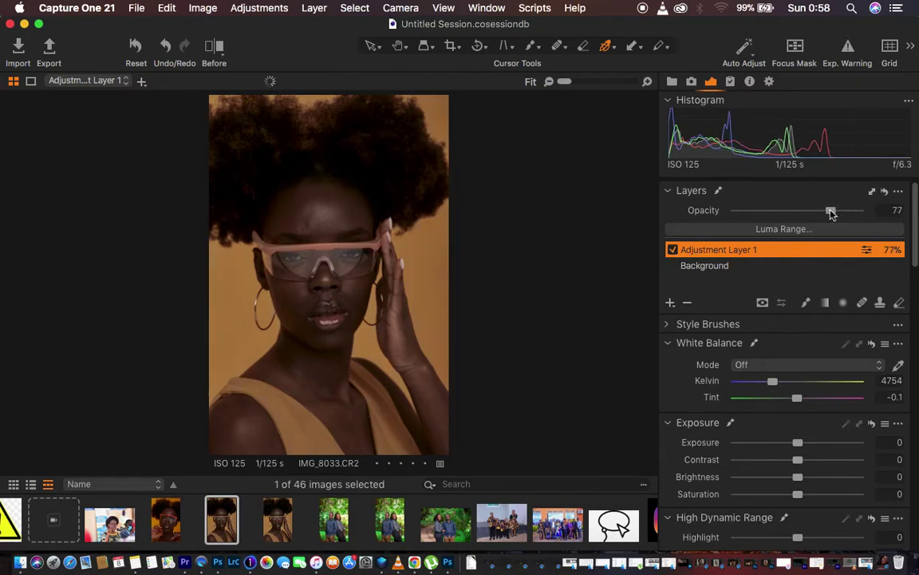
double_click(832, 212)
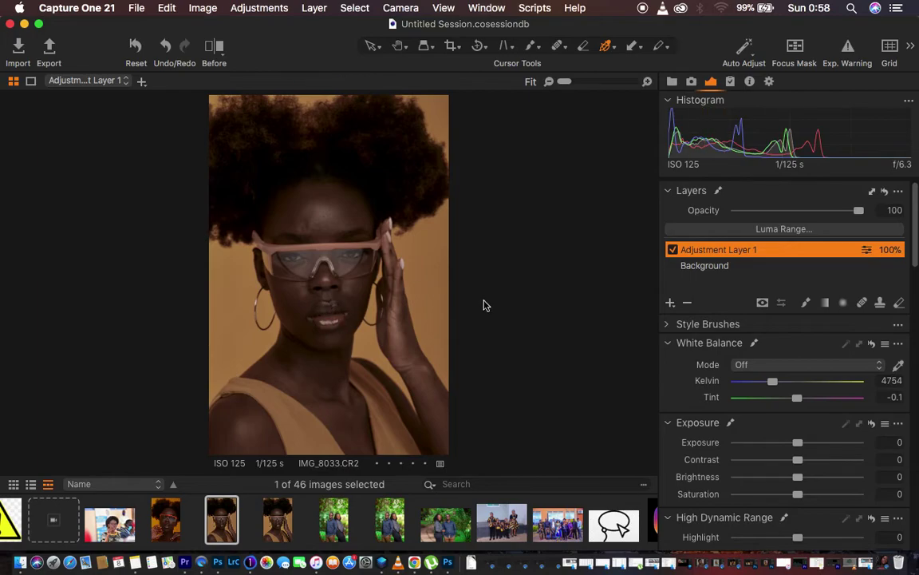
Step: With Erase Mask and the mask overlay shown, paint over the lips to exclude them
click(899, 304)
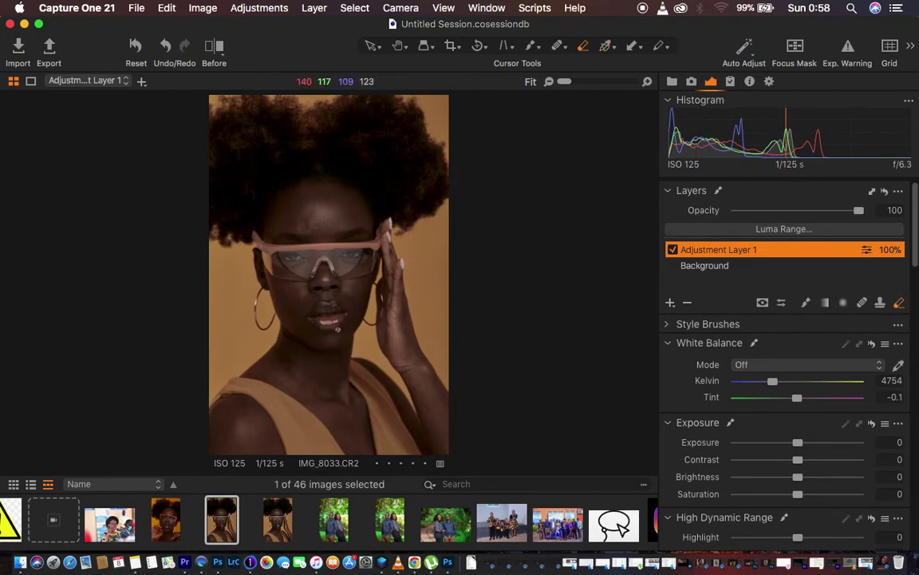
click(337, 329)
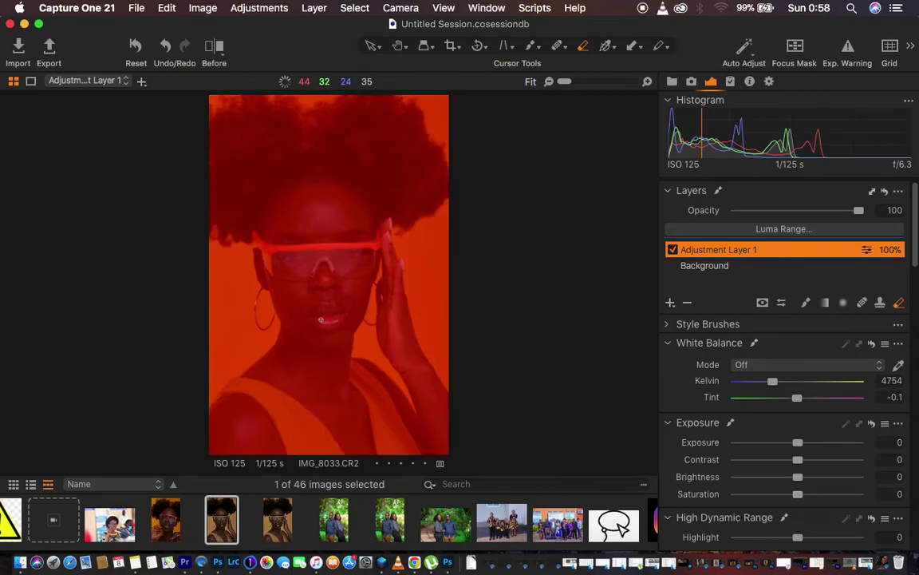
key(super+plus)
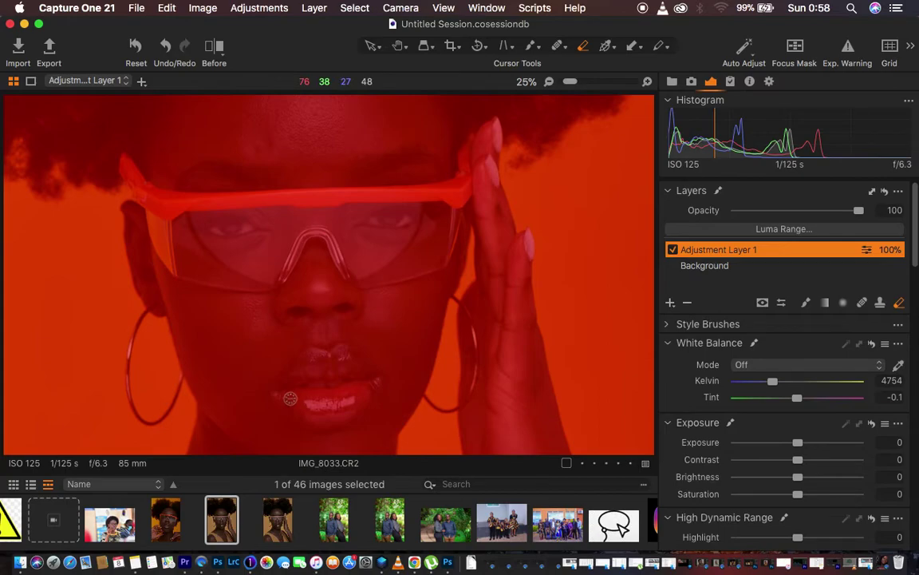
mouse_move(290, 398)
mouse_down()
mouse_move(319, 414)
mouse_move(292, 404)
mouse_move(306, 416)
mouse_move(354, 407)
mouse_move(322, 421)
mouse_move(293, 401)
mouse_move(357, 396)
mouse_move(319, 396)
mouse_up()
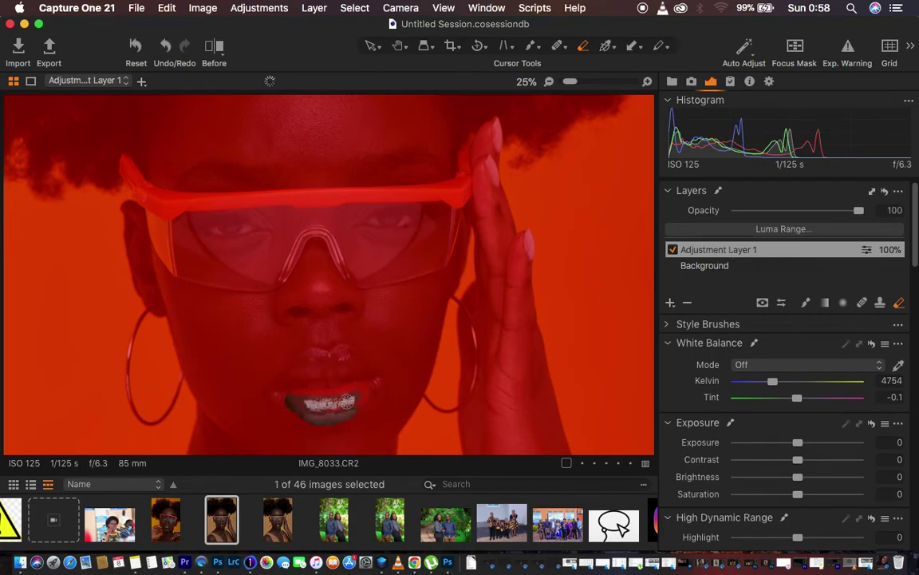
mouse_move(322, 401)
mouse_down()
mouse_move(289, 391)
mouse_move(299, 366)
mouse_move(343, 359)
mouse_move(367, 367)
mouse_move(361, 393)
mouse_move(335, 401)
mouse_move(302, 367)
mouse_move(336, 355)
mouse_move(314, 388)
mouse_move(353, 373)
mouse_move(334, 375)
mouse_move(375, 388)
mouse_move(336, 415)
mouse_move(292, 402)
mouse_move(285, 390)
mouse_move(304, 363)
mouse_move(323, 373)
mouse_move(304, 362)
mouse_move(342, 353)
mouse_move(340, 362)
mouse_move(372, 372)
mouse_move(373, 389)
mouse_move(320, 396)
mouse_move(320, 410)
mouse_move(371, 392)
mouse_move(352, 410)
mouse_move(309, 414)
mouse_move(285, 398)
mouse_move(343, 412)
mouse_move(369, 395)
mouse_move(342, 417)
mouse_move(275, 332)
mouse_up()
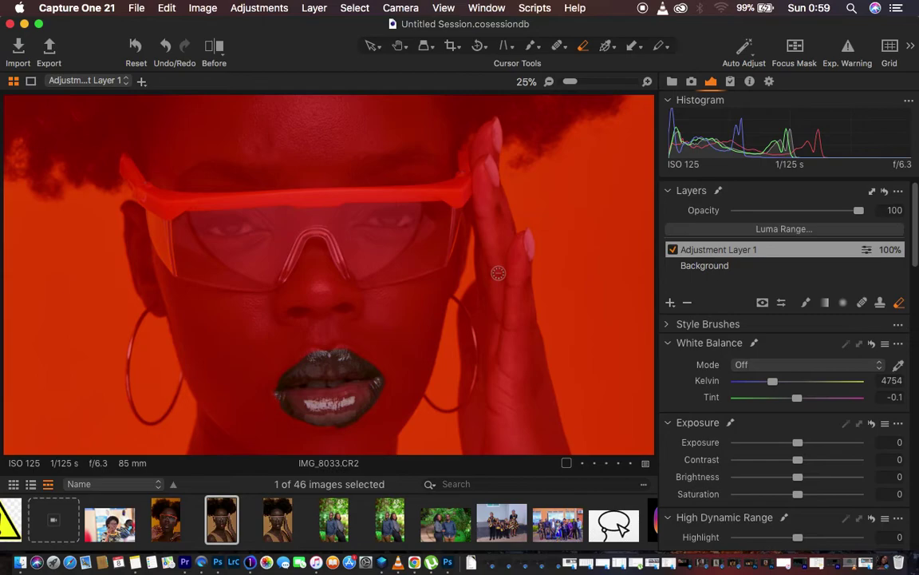
Step: Hide the mask, fit the whole photo in view, and show a before/after comparison
key(m)
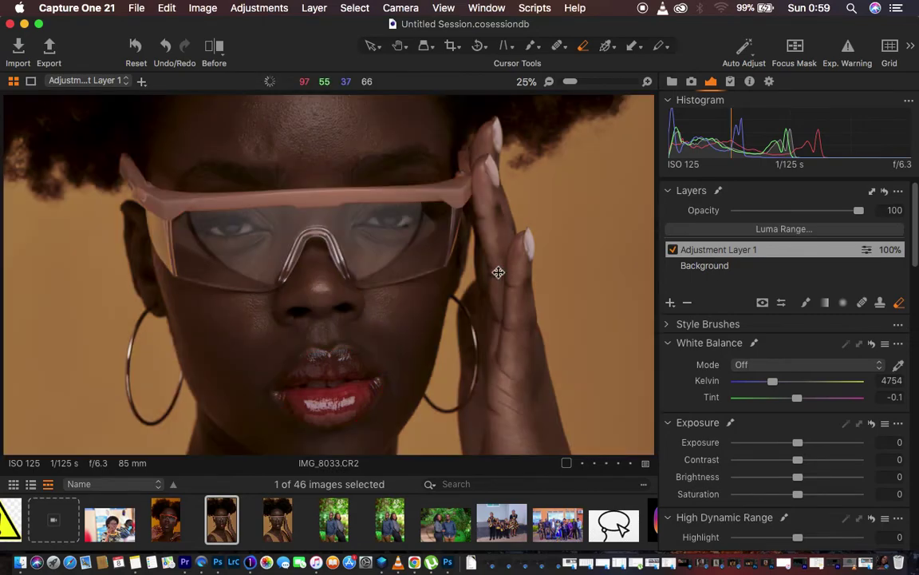
key(super+0)
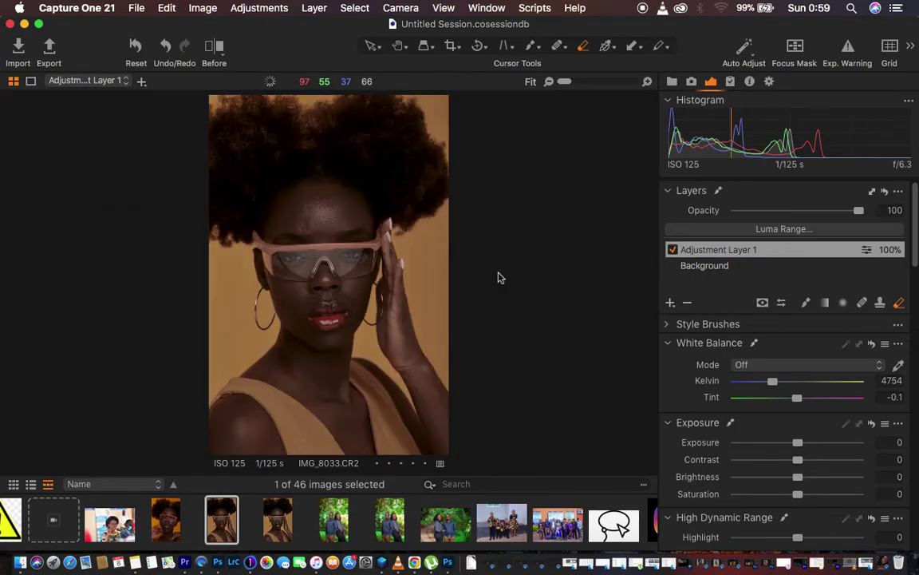
key(super+equal)
key(super+0)
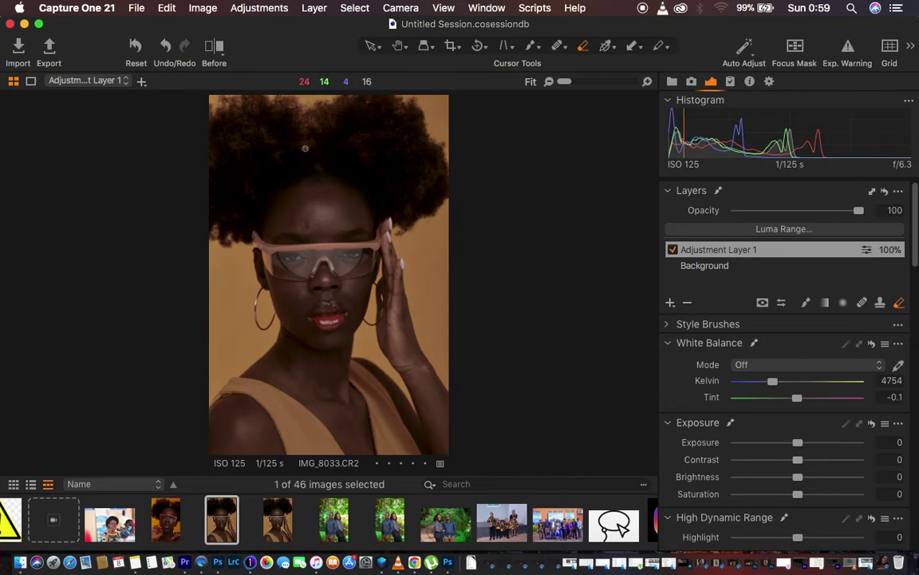
click(213, 48)
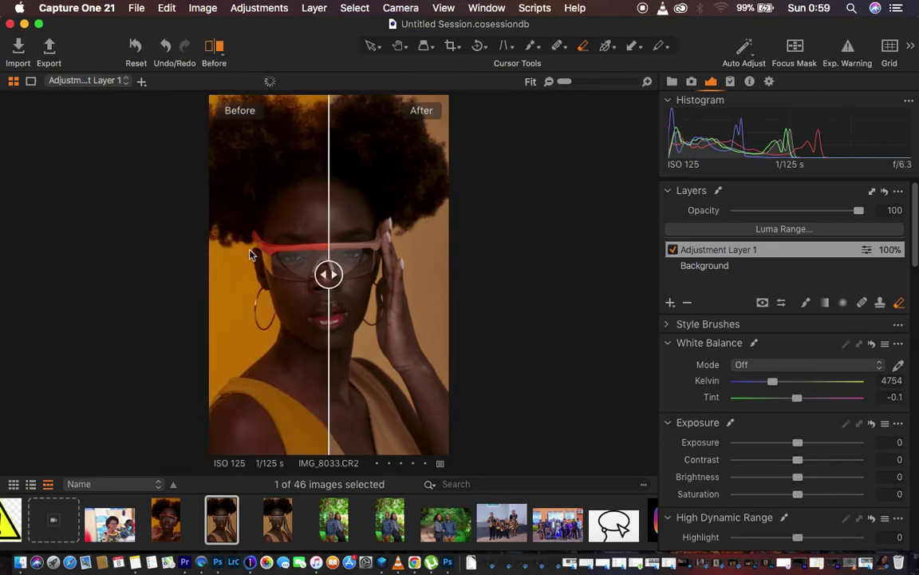
drag(326, 271, 187, 301)
drag(409, 288, 164, 293)
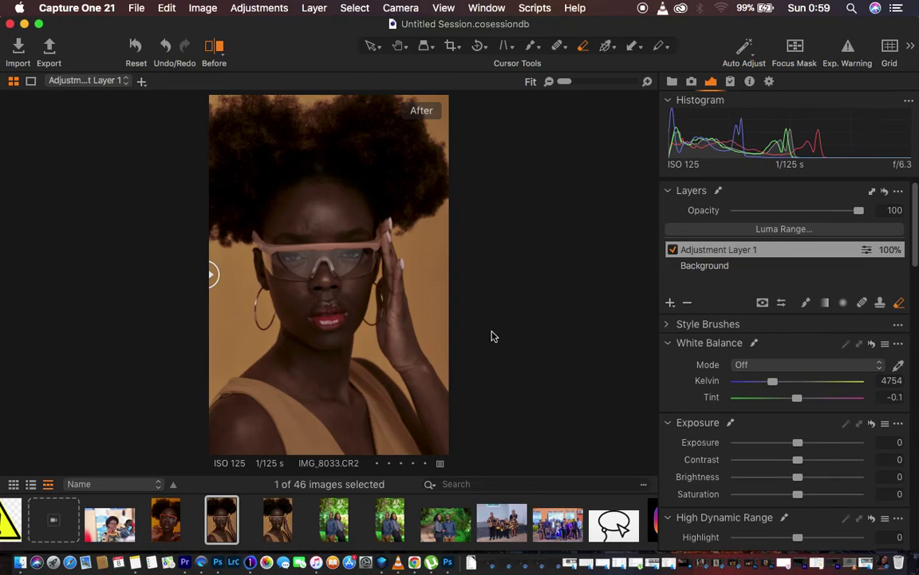
click(214, 45)
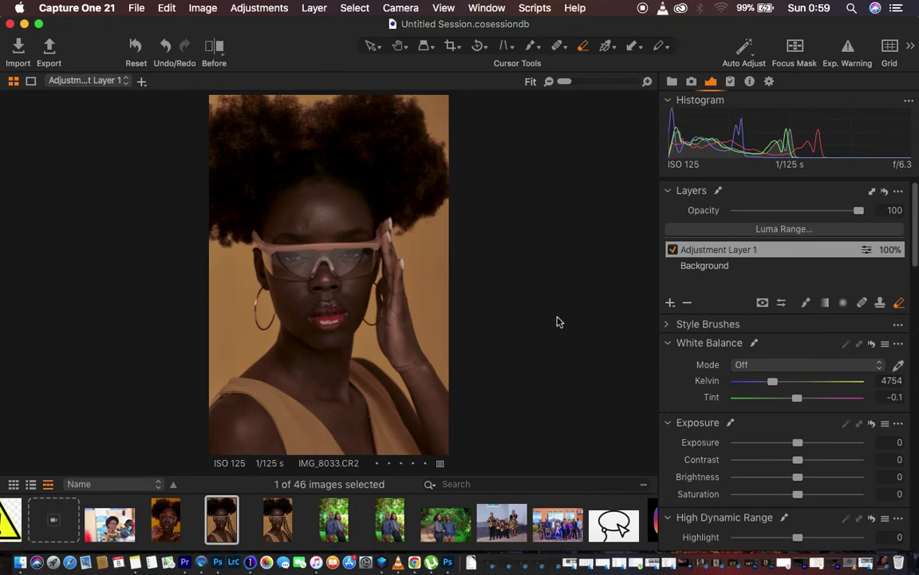